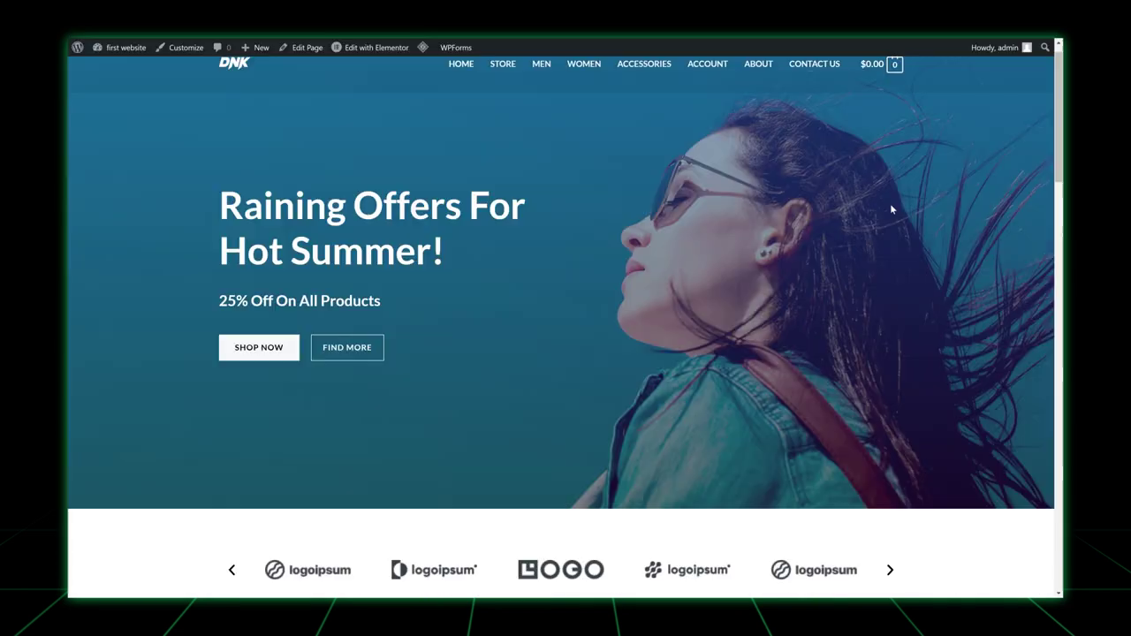
Scroll through the finished Astra store homepage to preview it.
{"action": "scroll", "coordinate": [890, 210], "scroll_direction": "down", "scroll_amount": 5}
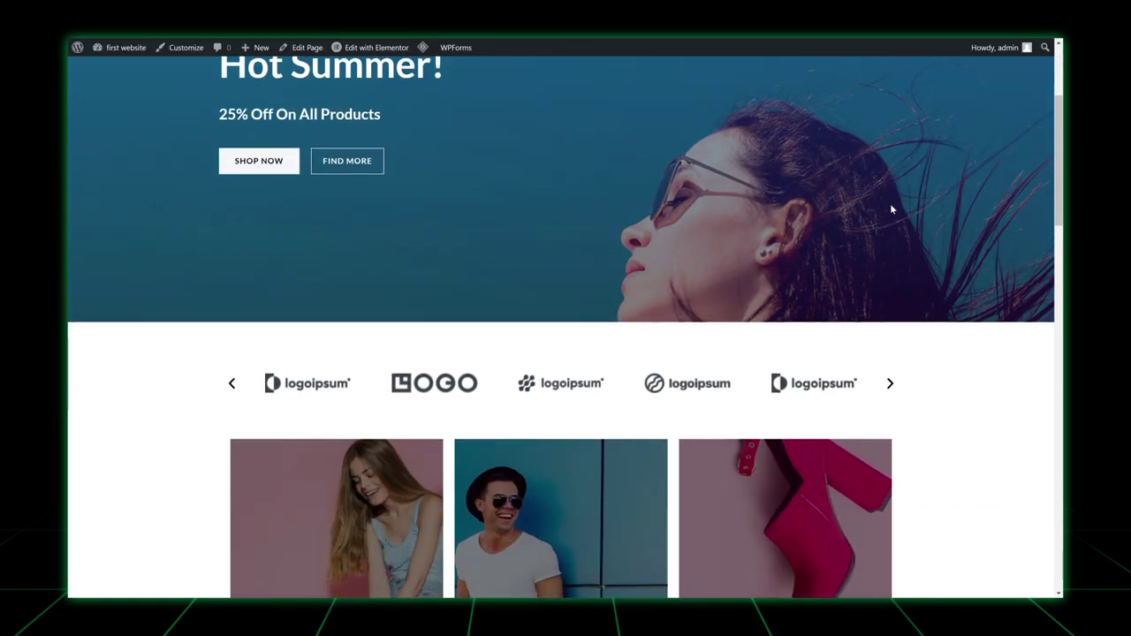
{"action": "scroll", "coordinate": [890, 209], "scroll_direction": "down", "scroll_amount": 3}
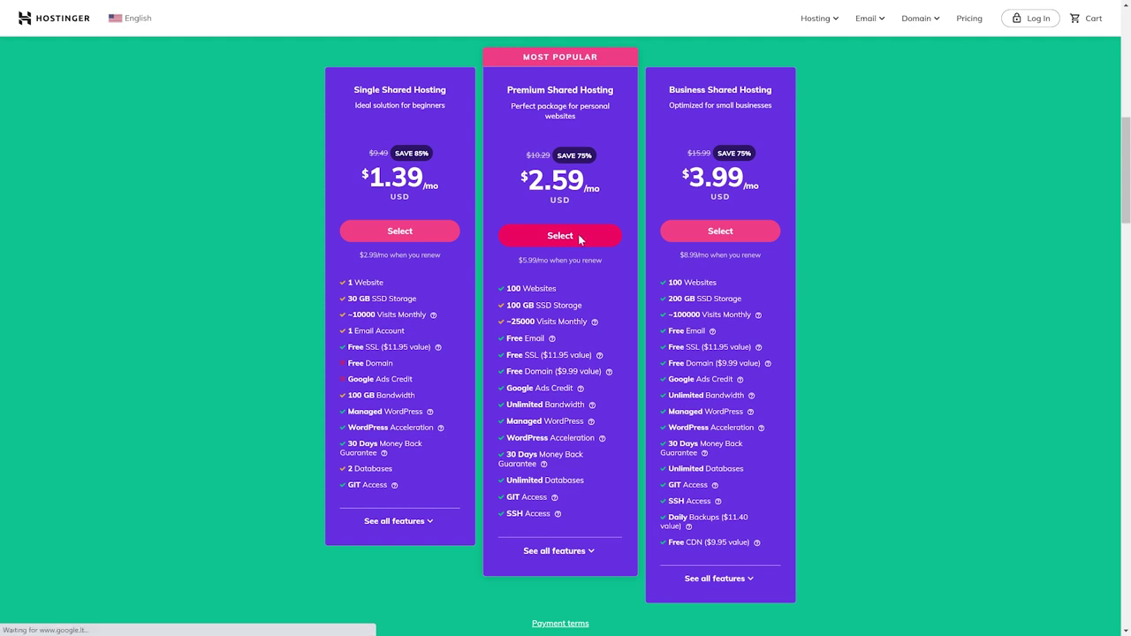
Pay for the 48-month Premium Shared Hosting plan with CoinGate and submit the payment.
{"action": "scroll", "coordinate": [865, 262], "scroll_direction": "down", "scroll_amount": 4}
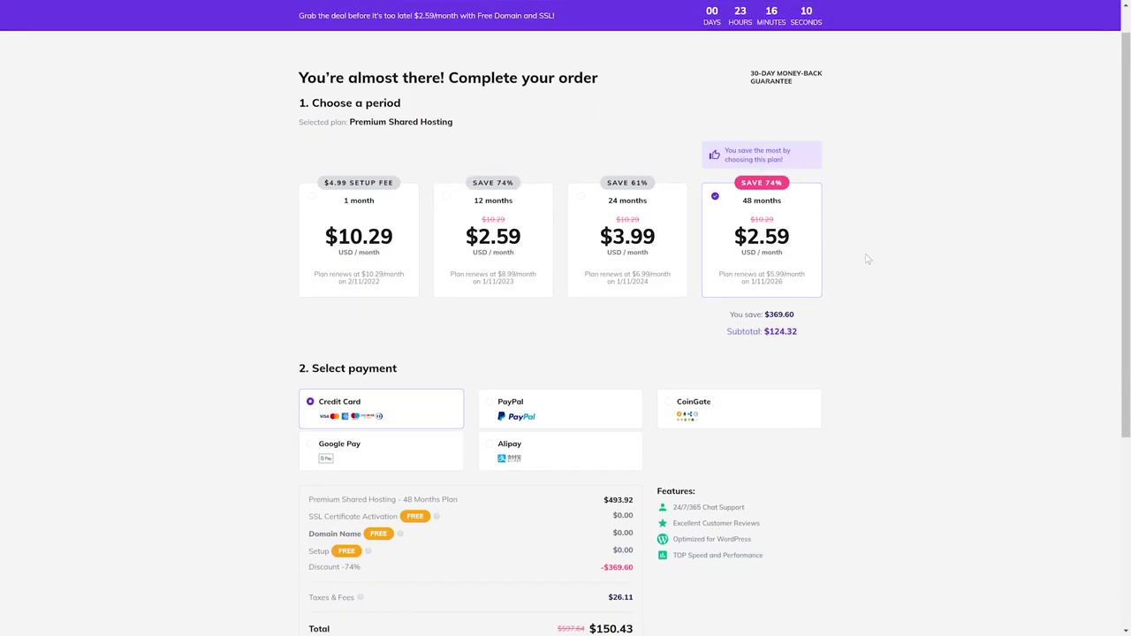
{"action": "left_click", "coordinate": [704, 123]}
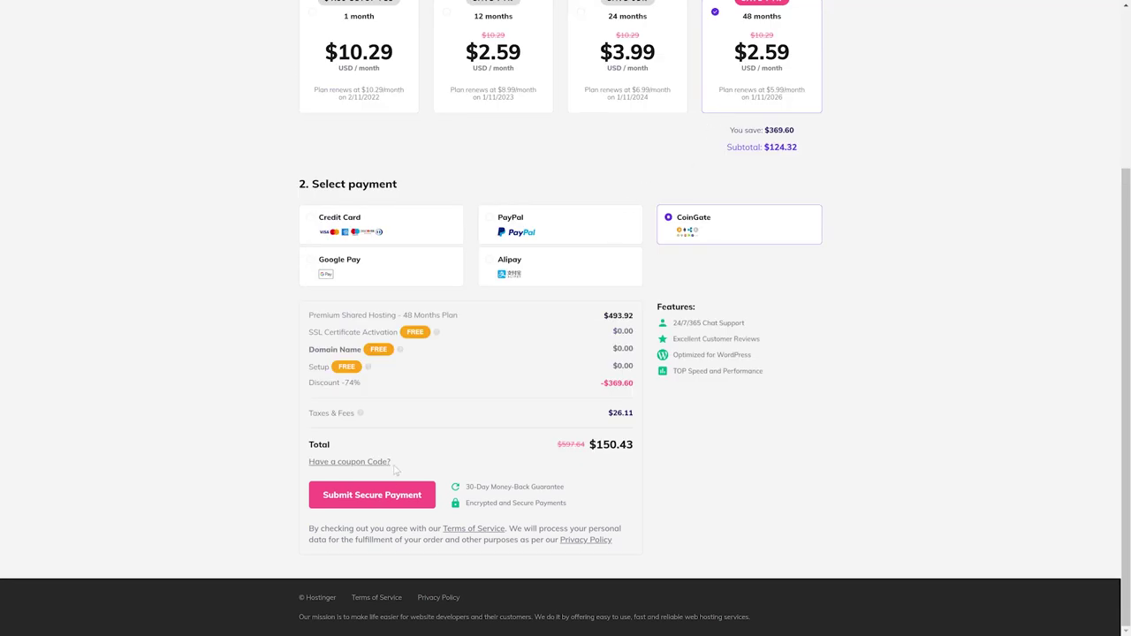
{"action": "left_click", "coordinate": [387, 497]}
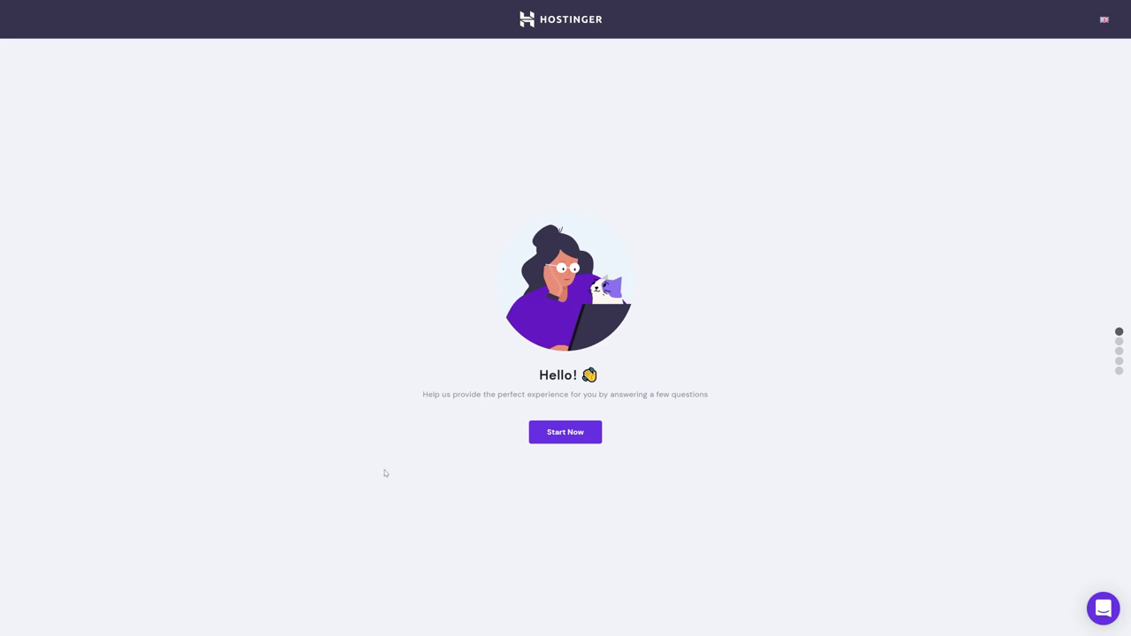
Choose WordPress as the platform, confirm its admin account, and skip the template.
{"action": "left_click", "coordinate": [561, 433]}
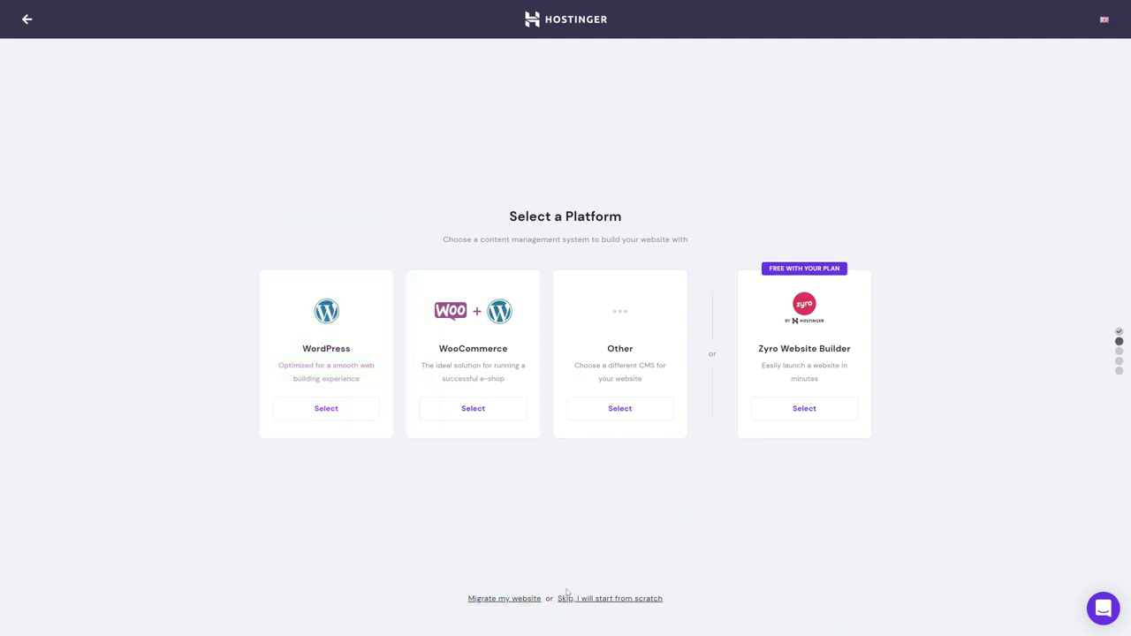
{"action": "left_click", "coordinate": [301, 405]}
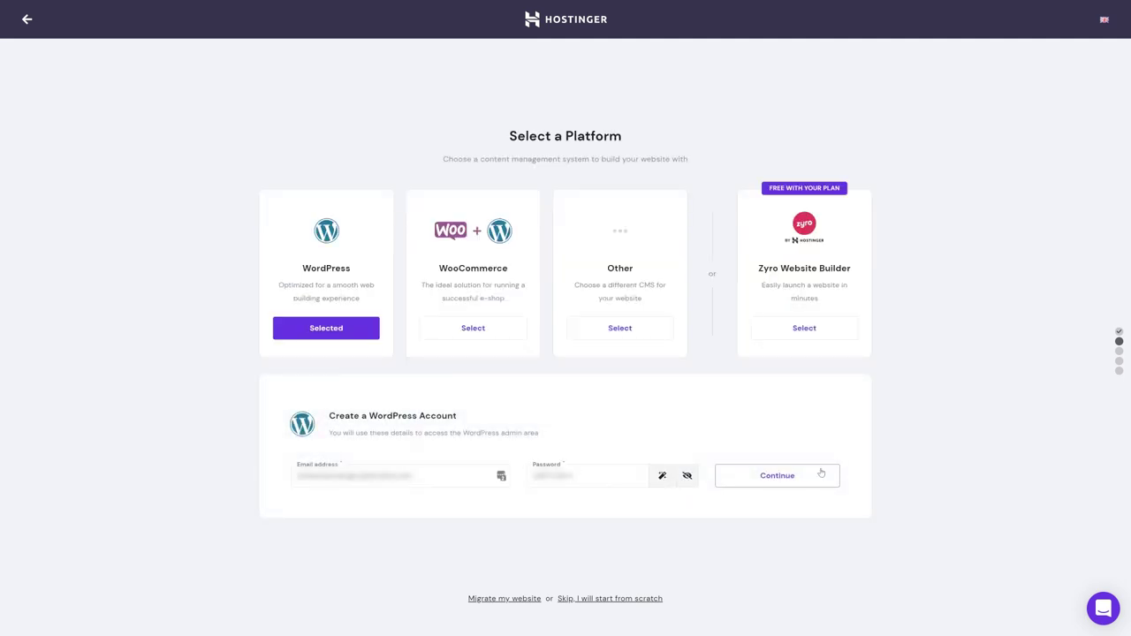
{"action": "left_click", "coordinate": [813, 480]}
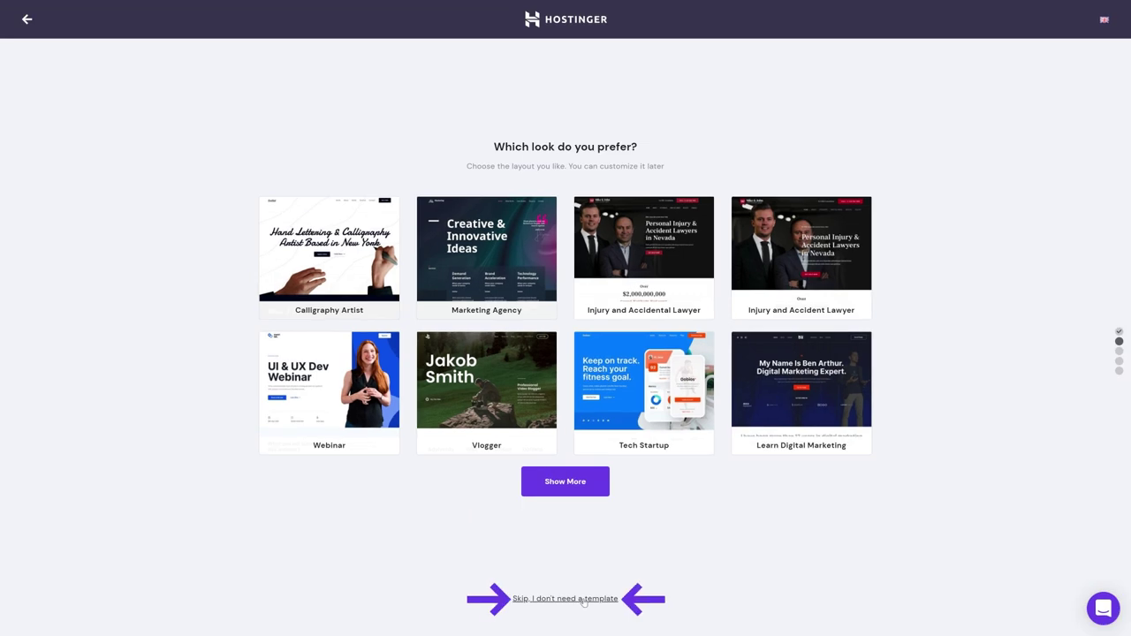
{"action": "left_click", "coordinate": [583, 599]}
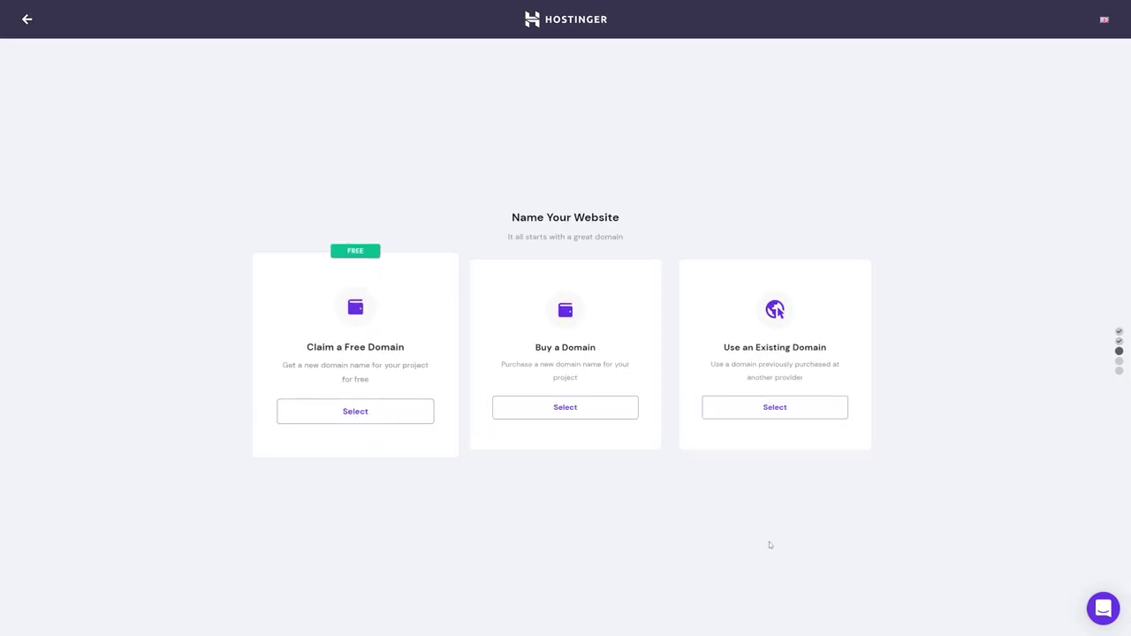
Claim bluecyberwhale.com as the free .com domain and register it with contact details.
{"action": "left_click", "coordinate": [384, 410]}
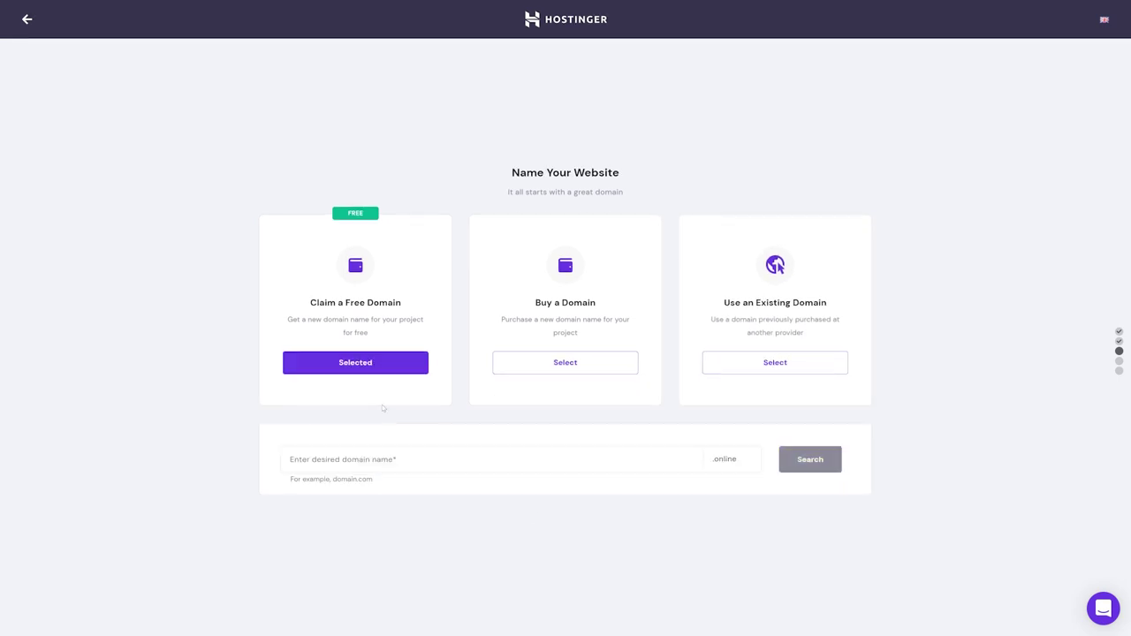
{"action": "left_click", "coordinate": [743, 459]}
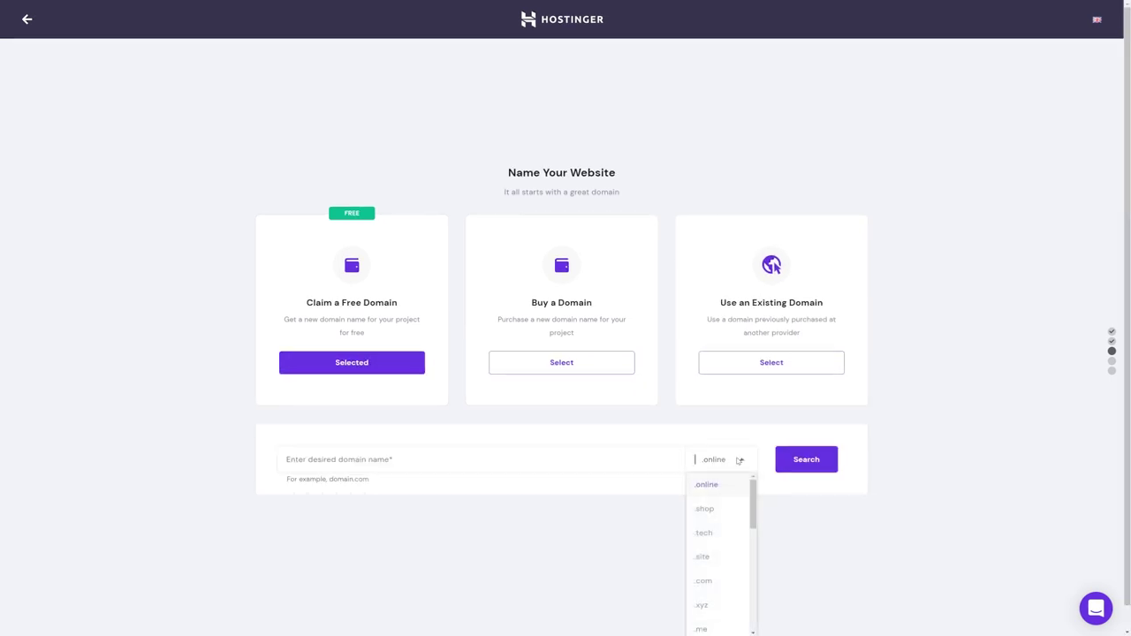
{"action": "left_click", "coordinate": [723, 580]}
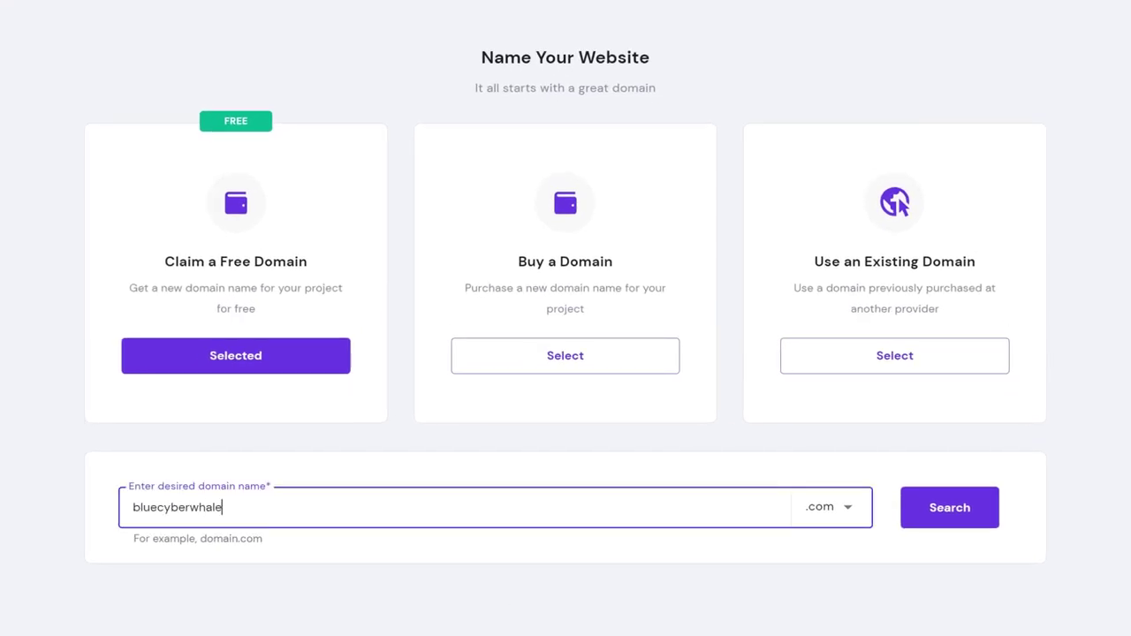
{"action": "left_click", "coordinate": [982, 513]}
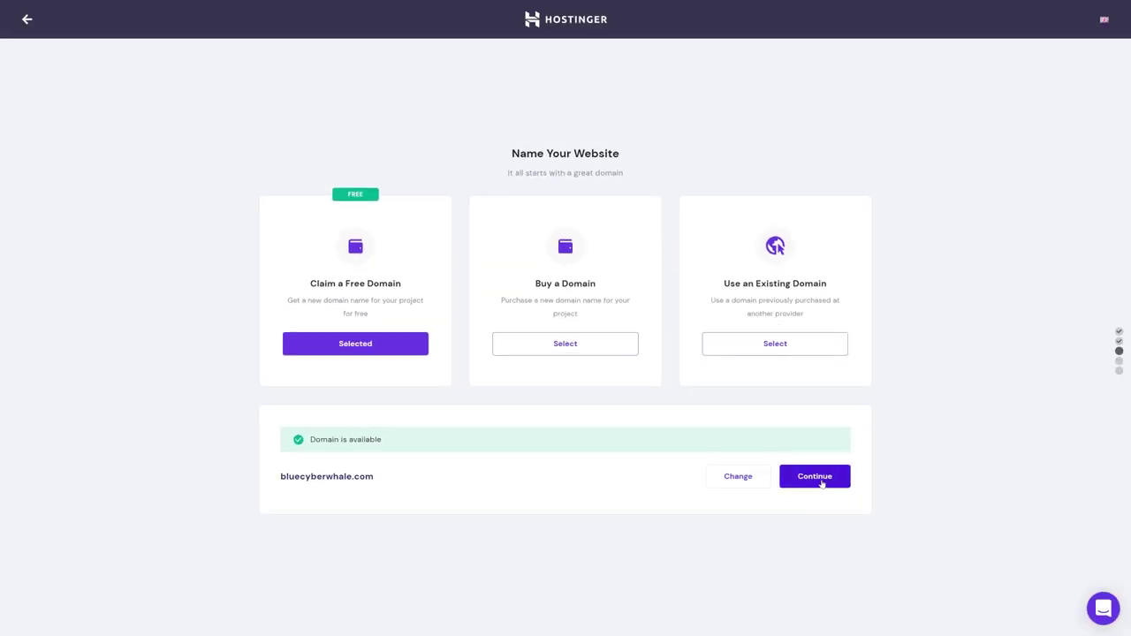
{"action": "left_click", "coordinate": [962, 536]}
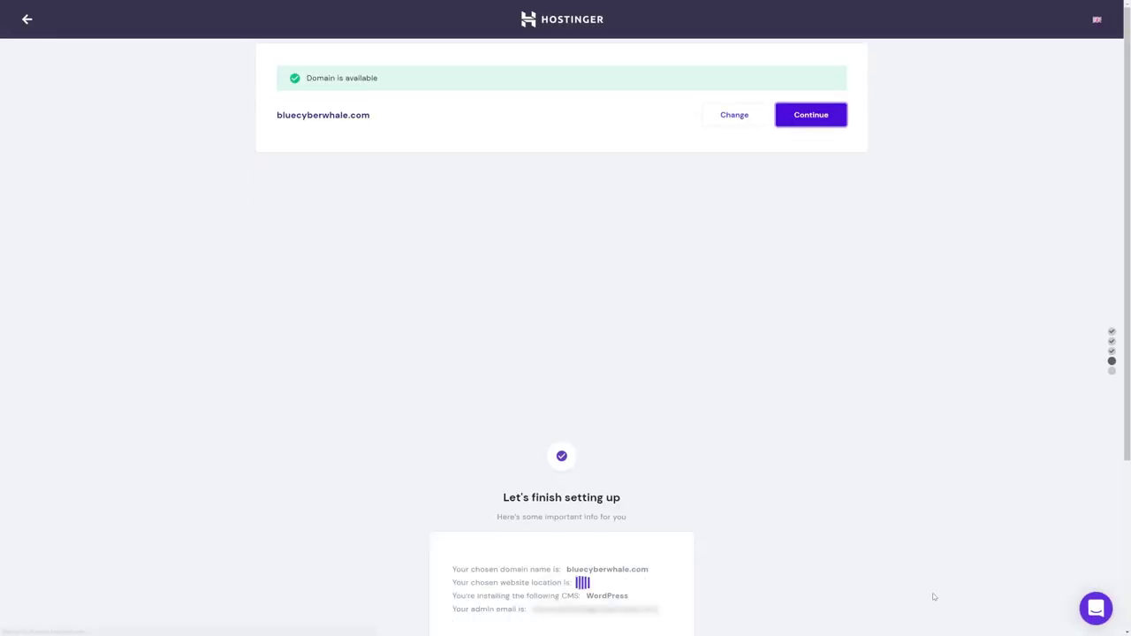
{"action": "left_click", "coordinate": [541, 443]}
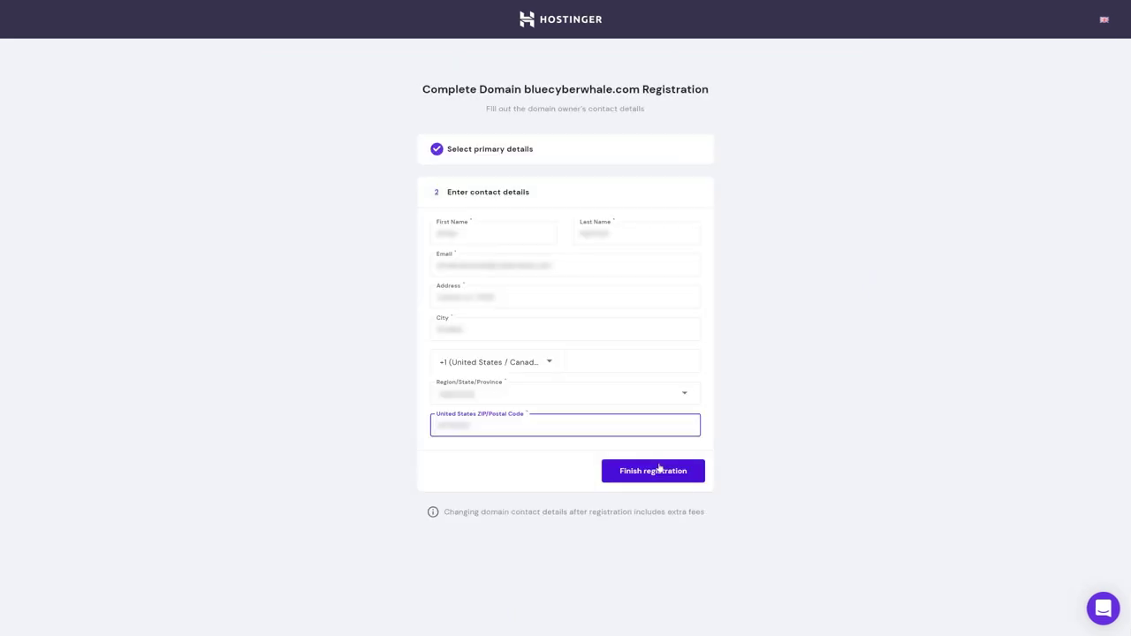
{"action": "left_click", "coordinate": [658, 469]}
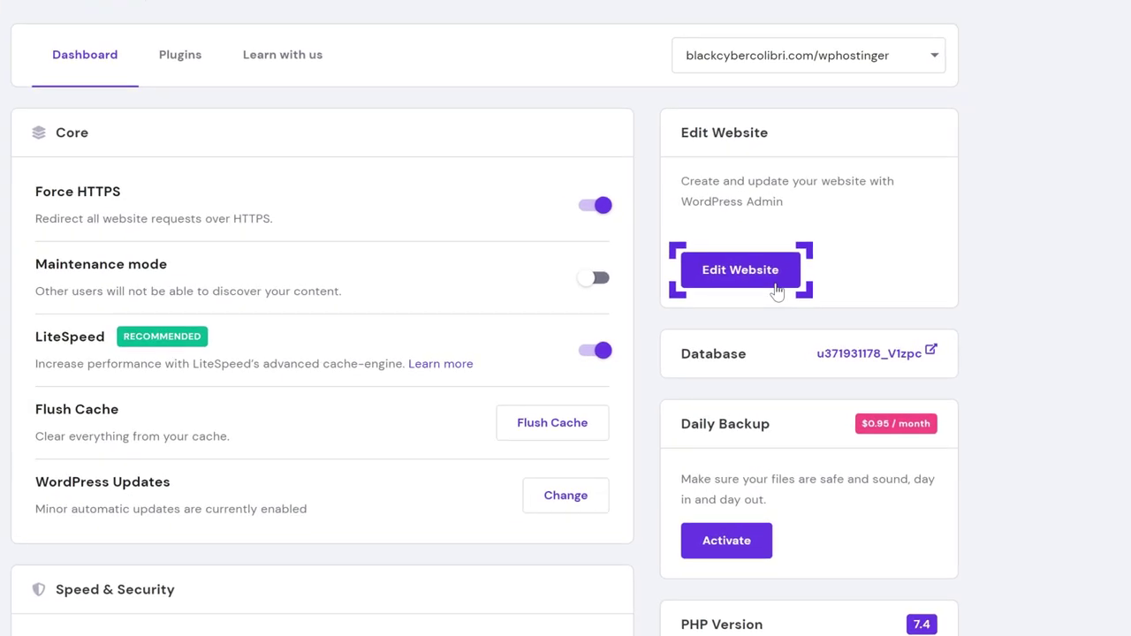
Search the theme directory for 'astra', then install and activate the Astra theme.
{"action": "left_click", "coordinate": [775, 284]}
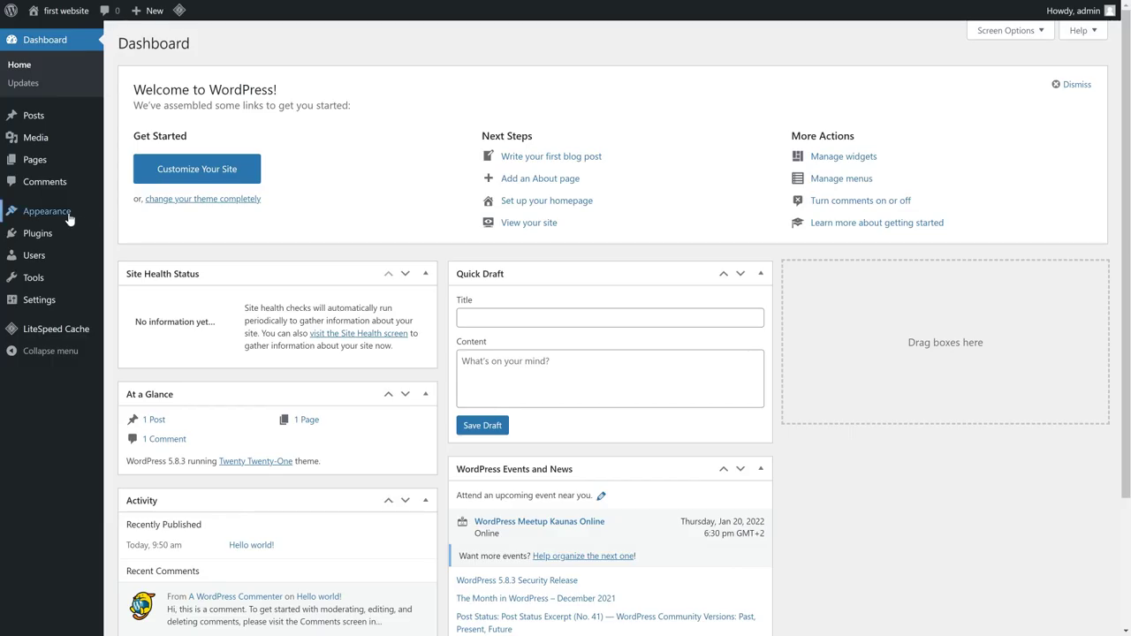
{"action": "mouse_move", "coordinate": [45, 212]}
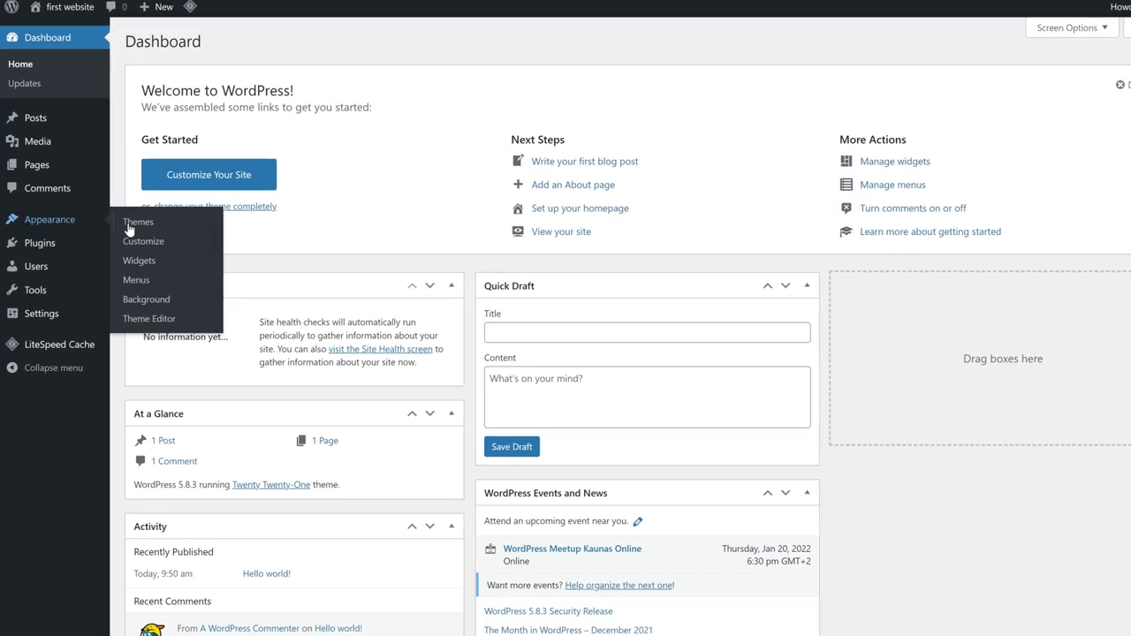
{"action": "left_click", "coordinate": [172, 247]}
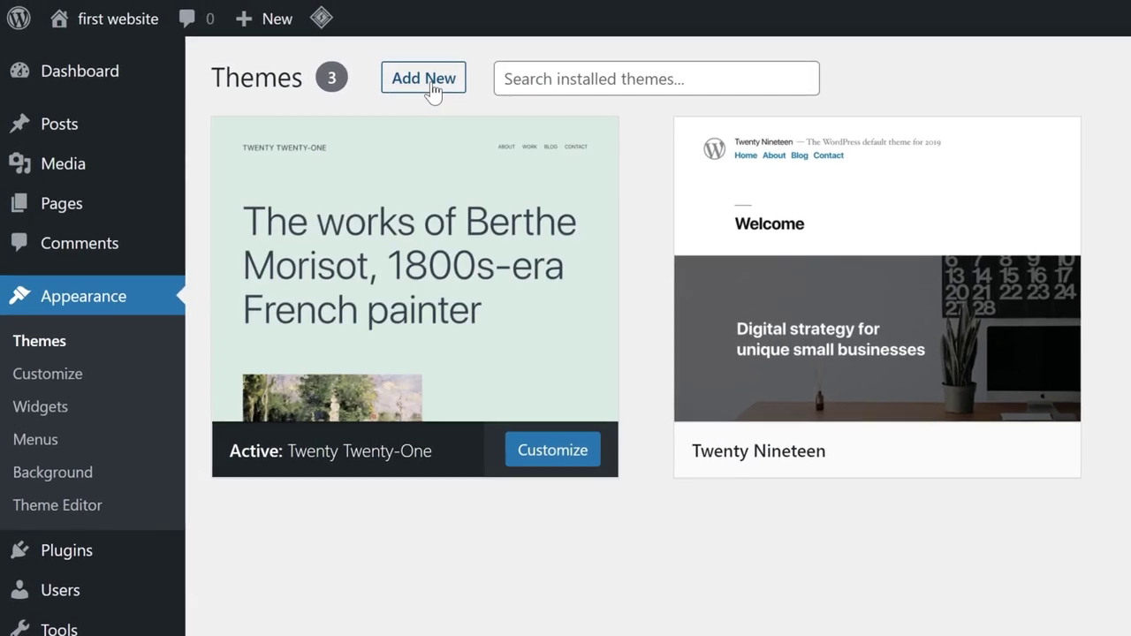
{"action": "left_click", "coordinate": [337, 45]}
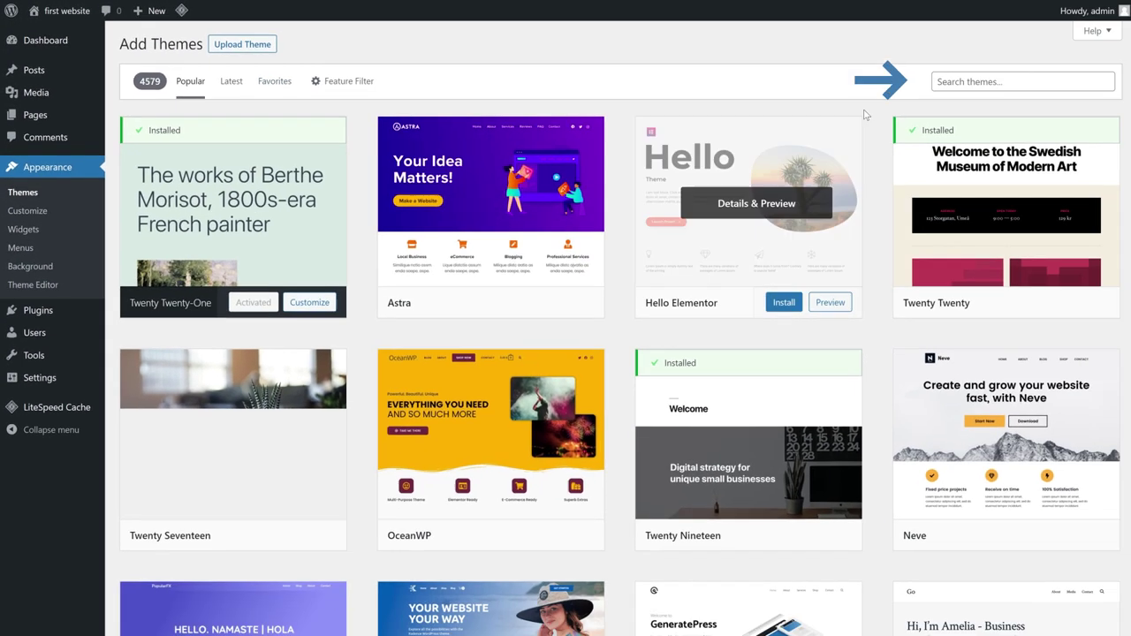
{"action": "left_click", "coordinate": [1010, 81]}
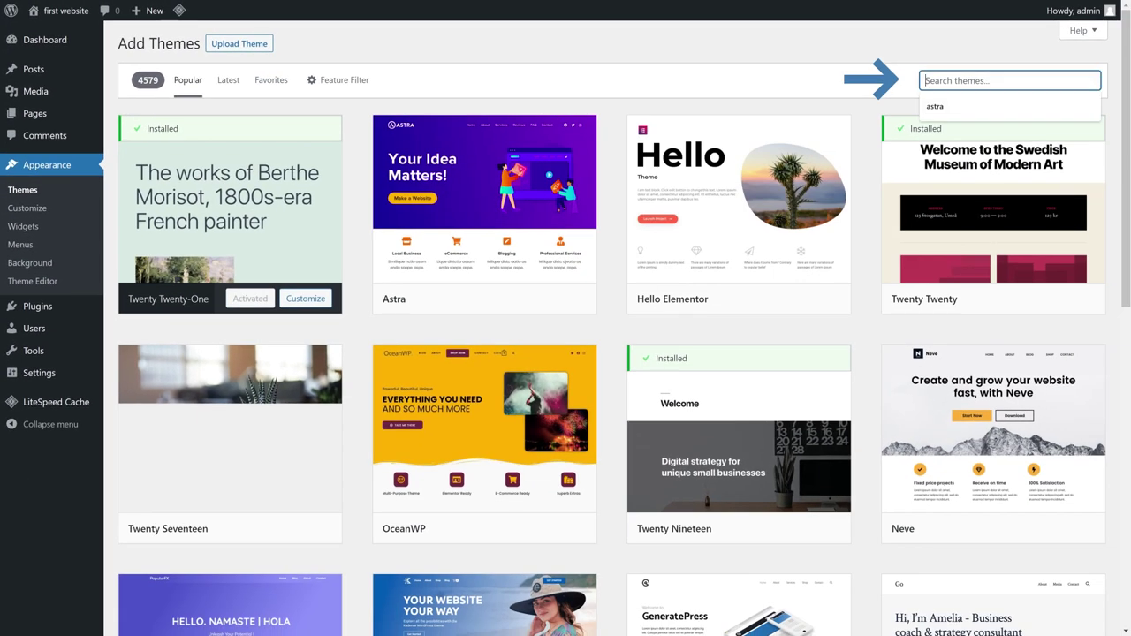
{"action": "type", "text": "astra"}
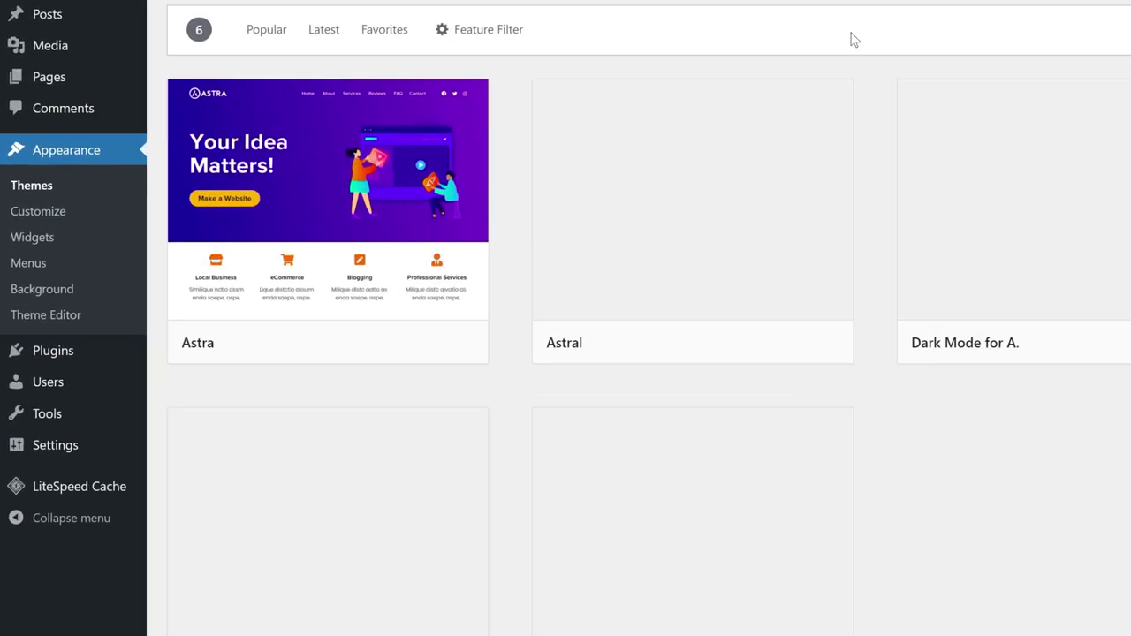
{"action": "mouse_move", "coordinate": [262, 276]}
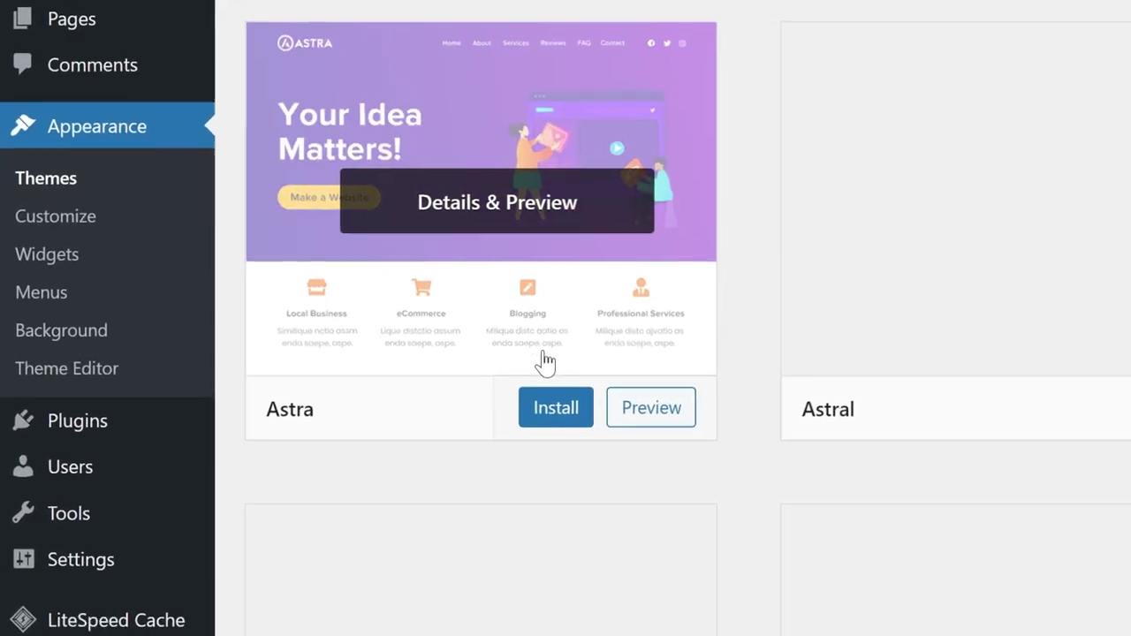
{"action": "left_click", "coordinate": [570, 411]}
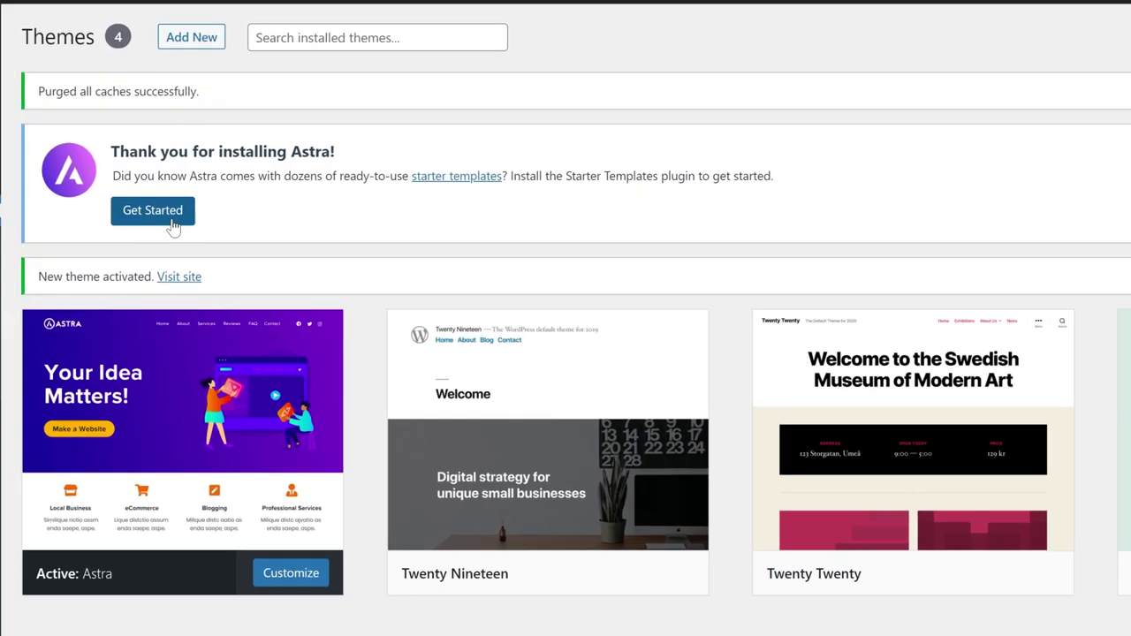
{"action": "left_click", "coordinate": [172, 220]}
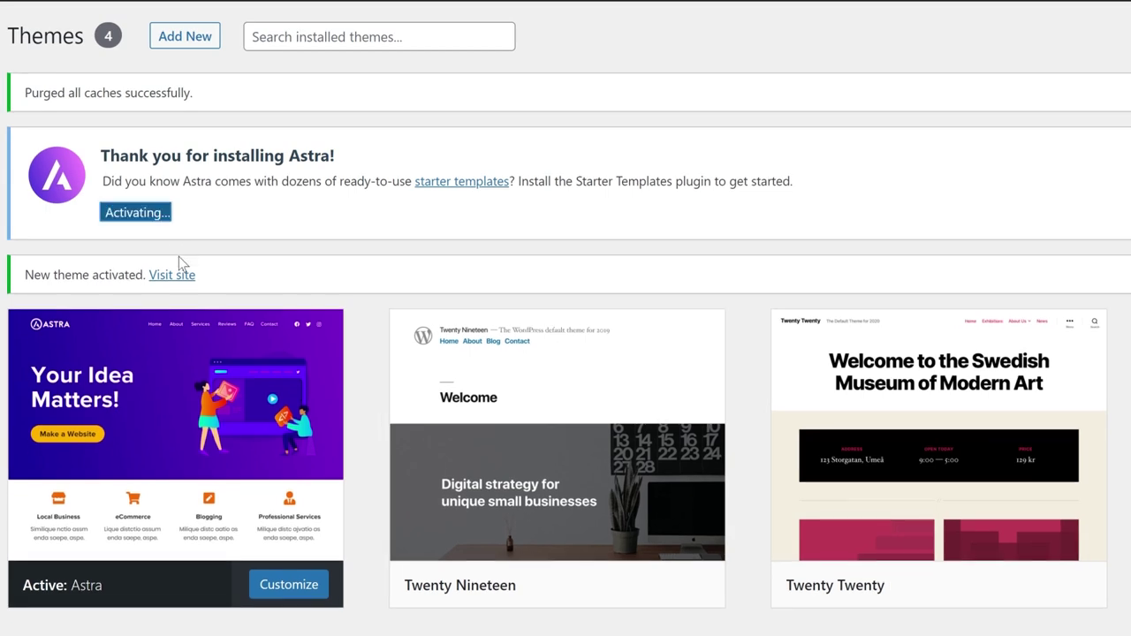
Install the Starter Templates plugin and choose Elementor as the page builder.
{"action": "type", "text": "tart"}
{"action": "type", "text": "er templ"}
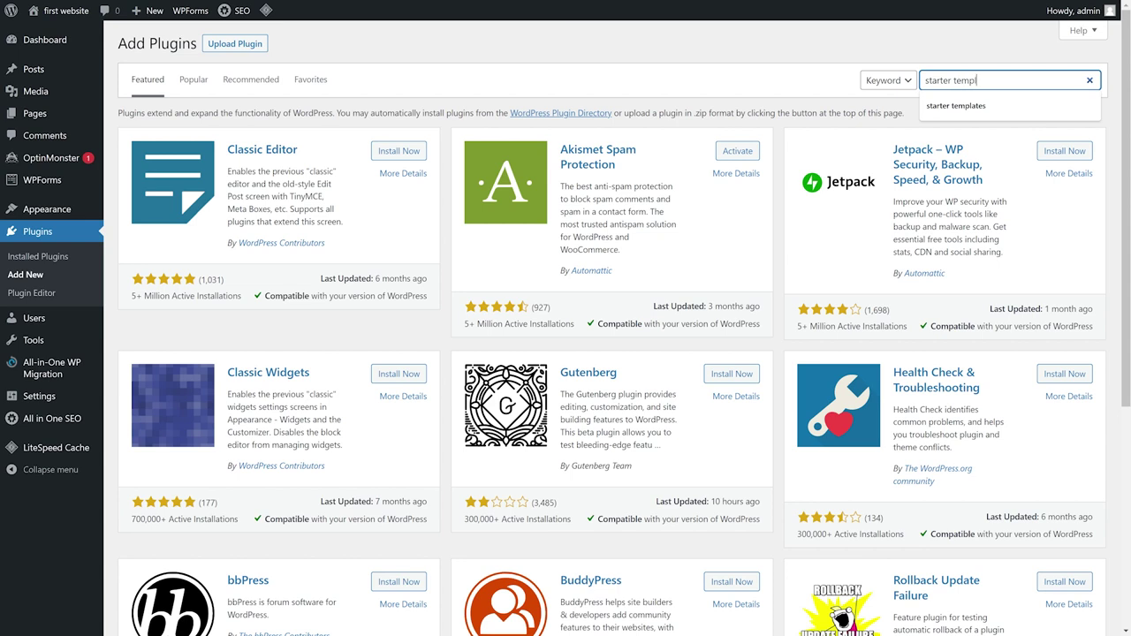
{"action": "type", "text": "ates"}
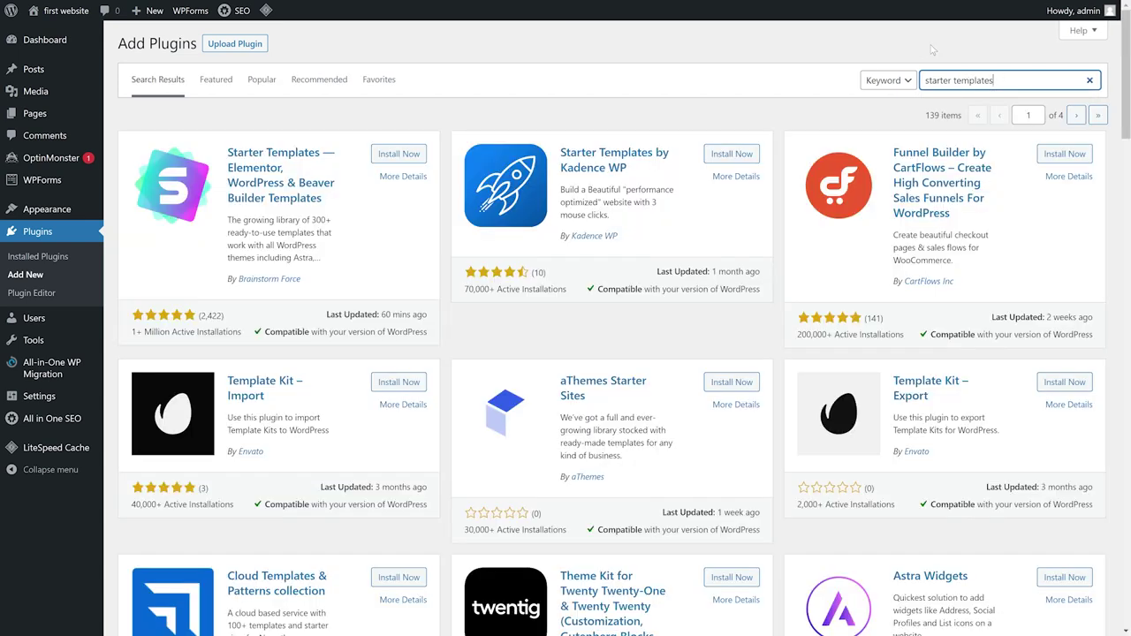
{"action": "left_click", "coordinate": [422, 153]}
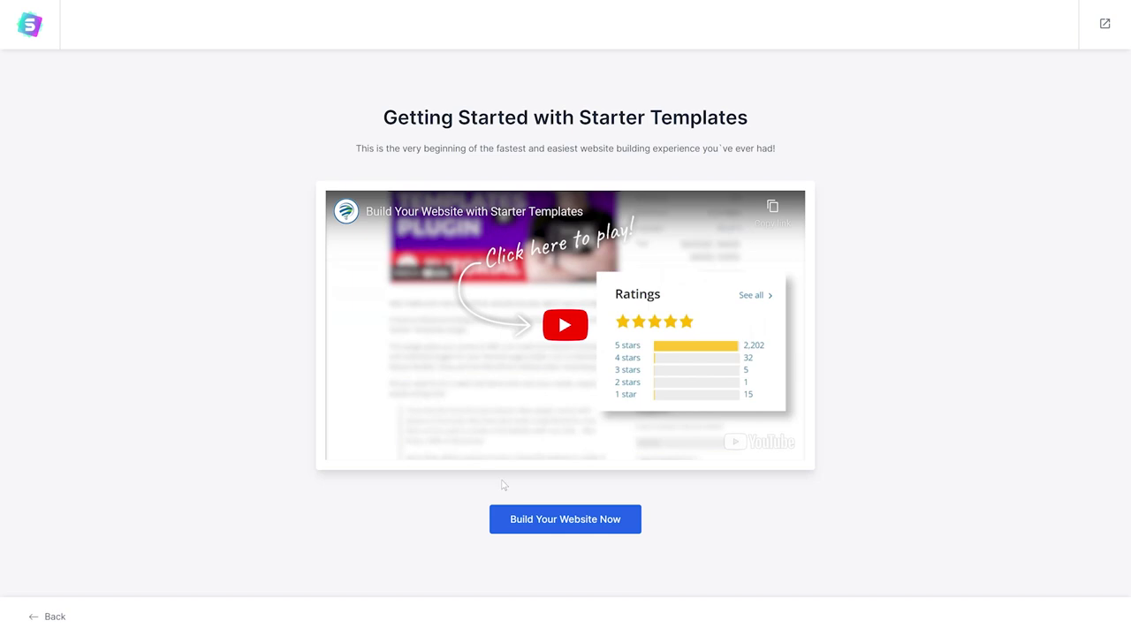
{"action": "left_click", "coordinate": [551, 520]}
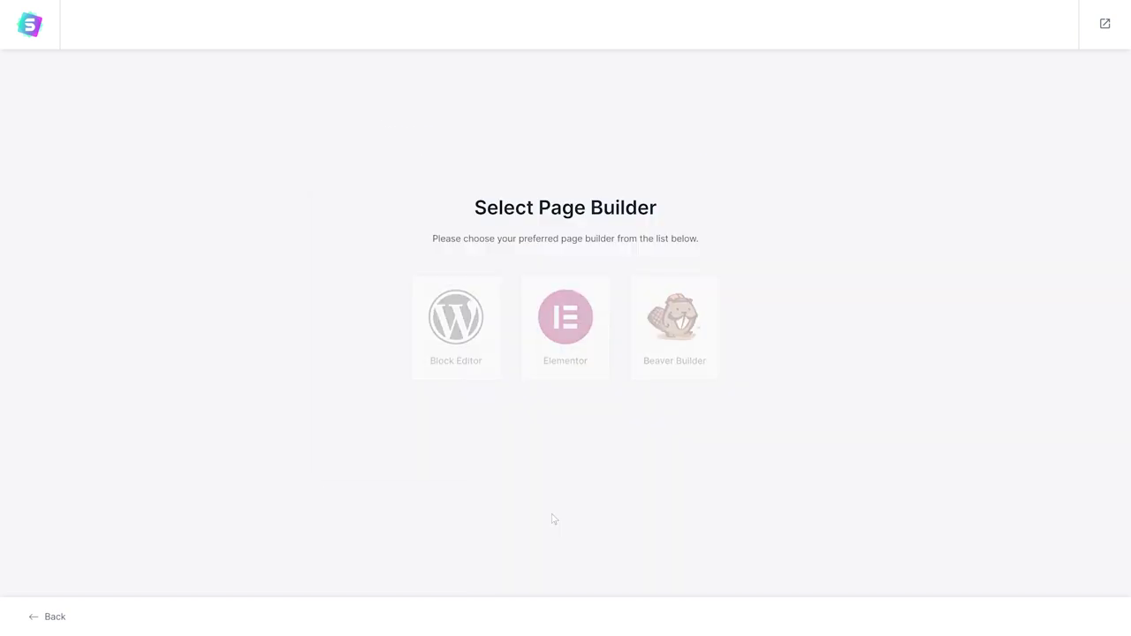
{"action": "left_click", "coordinate": [582, 374]}
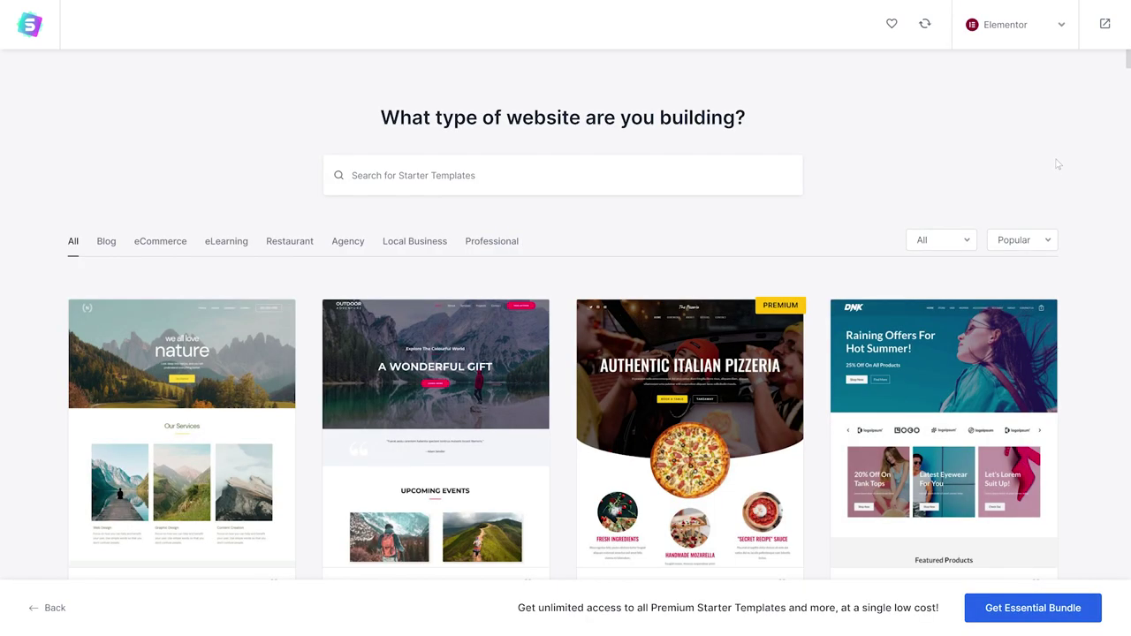
Scroll the starter template grid to find the Brandstore template.
{"action": "scroll", "coordinate": [806, 212], "scroll_direction": "down", "scroll_amount": 3}
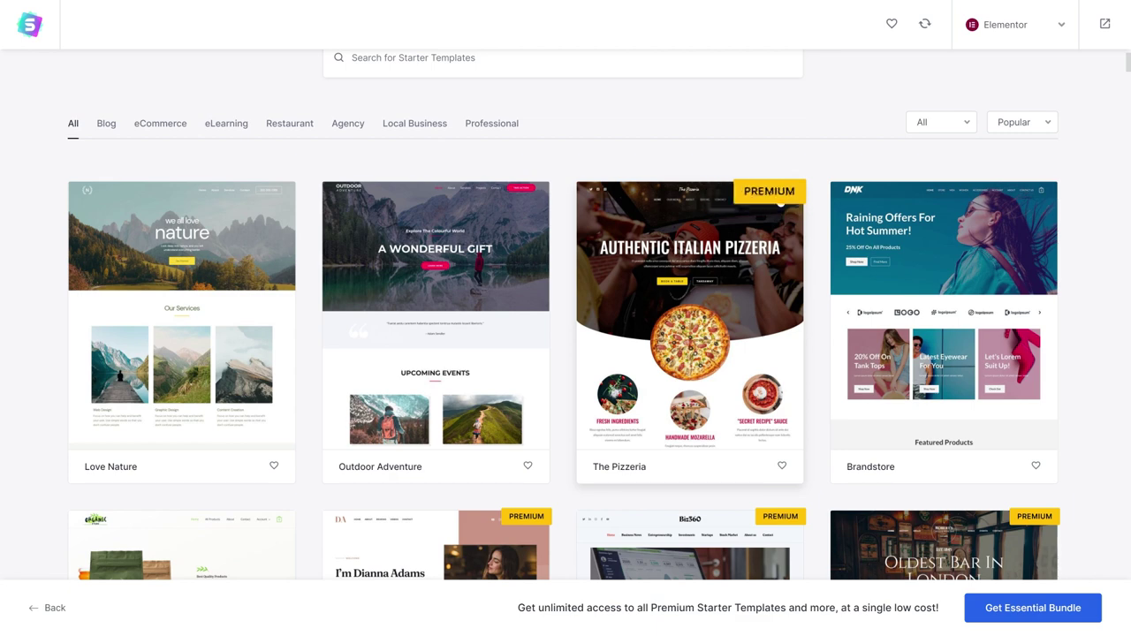
{"action": "scroll", "coordinate": [815, 210], "scroll_direction": "down", "scroll_amount": 5}
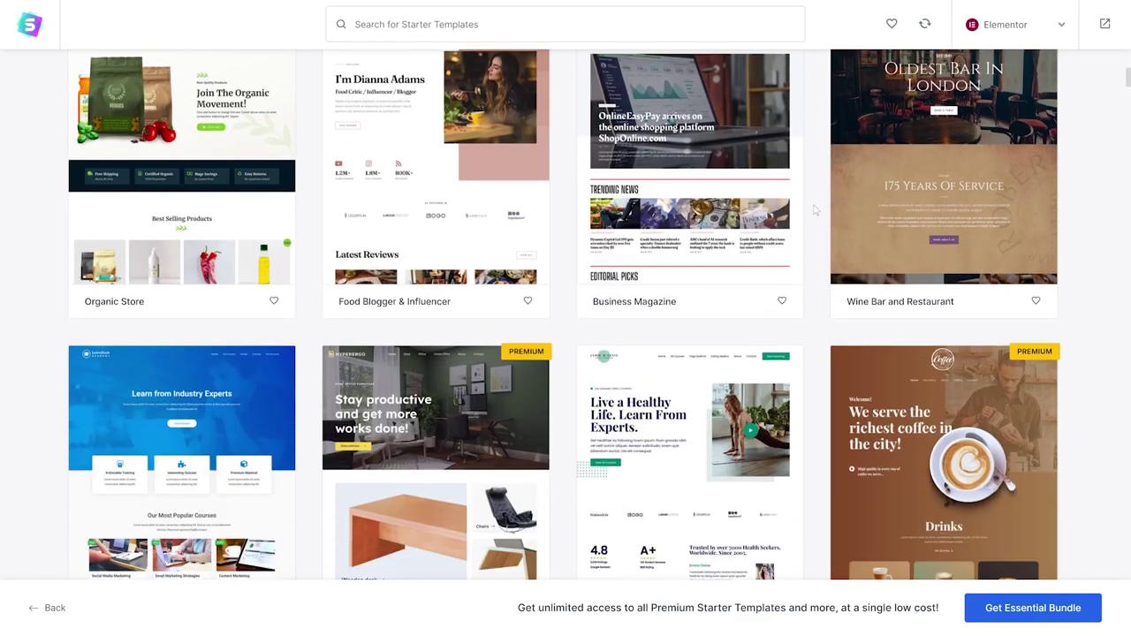
{"action": "scroll", "coordinate": [815, 210], "scroll_direction": "down", "scroll_amount": 2}
{"action": "scroll", "coordinate": [815, 209], "scroll_direction": "up", "scroll_amount": 5}
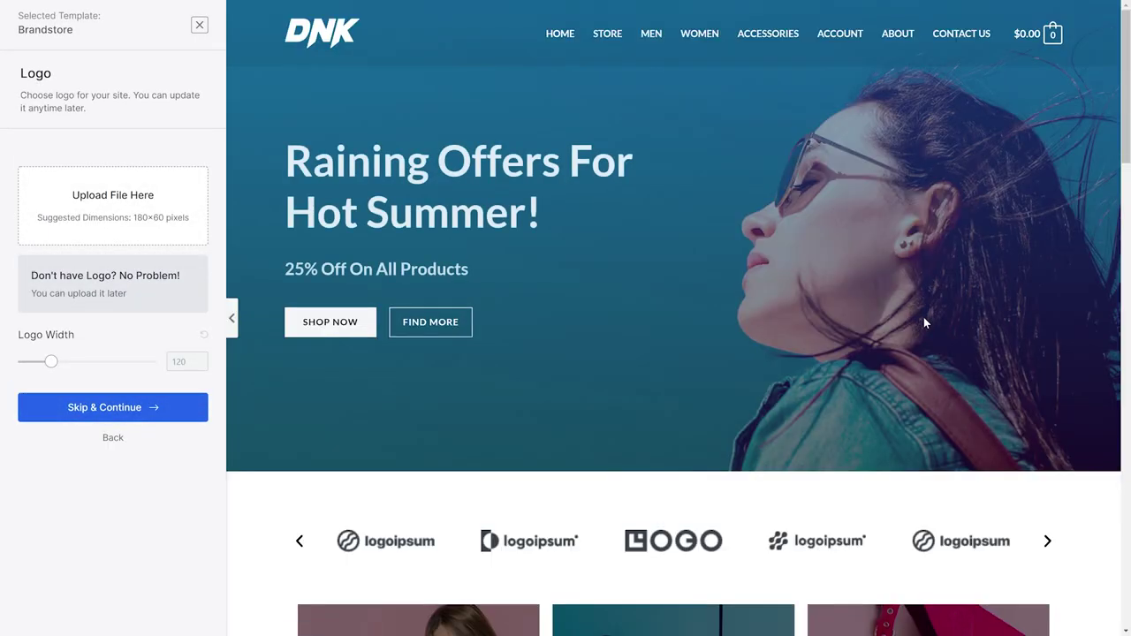
Upload cn-logo.png as the site logo and shrink its width to 67.
{"action": "left_click", "coordinate": [157, 213]}
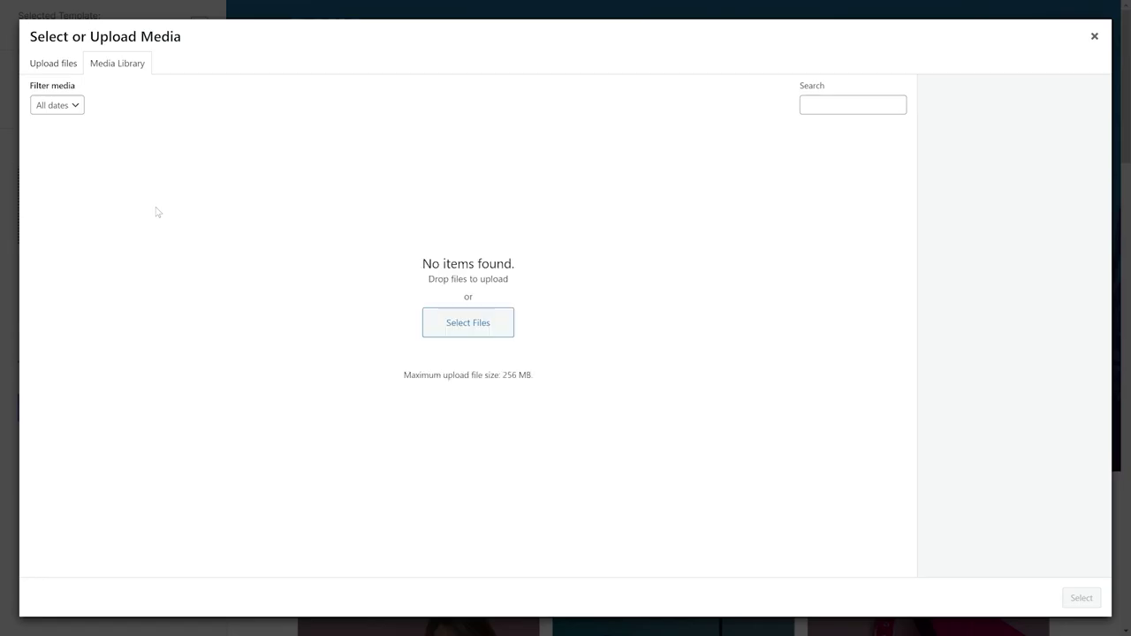
{"action": "left_click", "coordinate": [55, 64]}
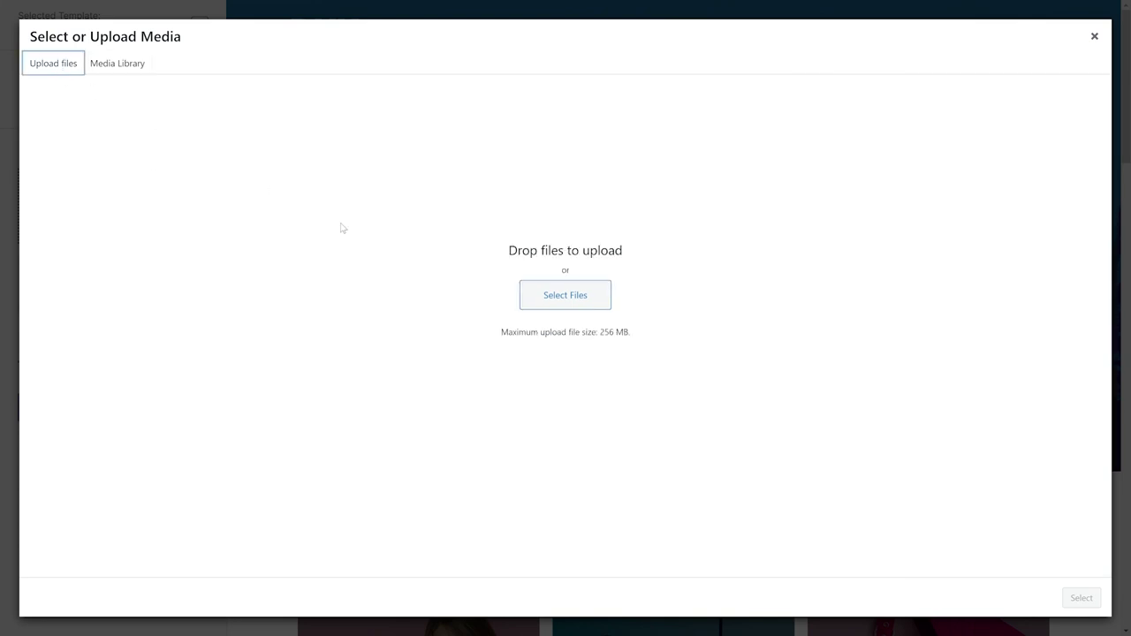
{"action": "left_click", "coordinate": [565, 296]}
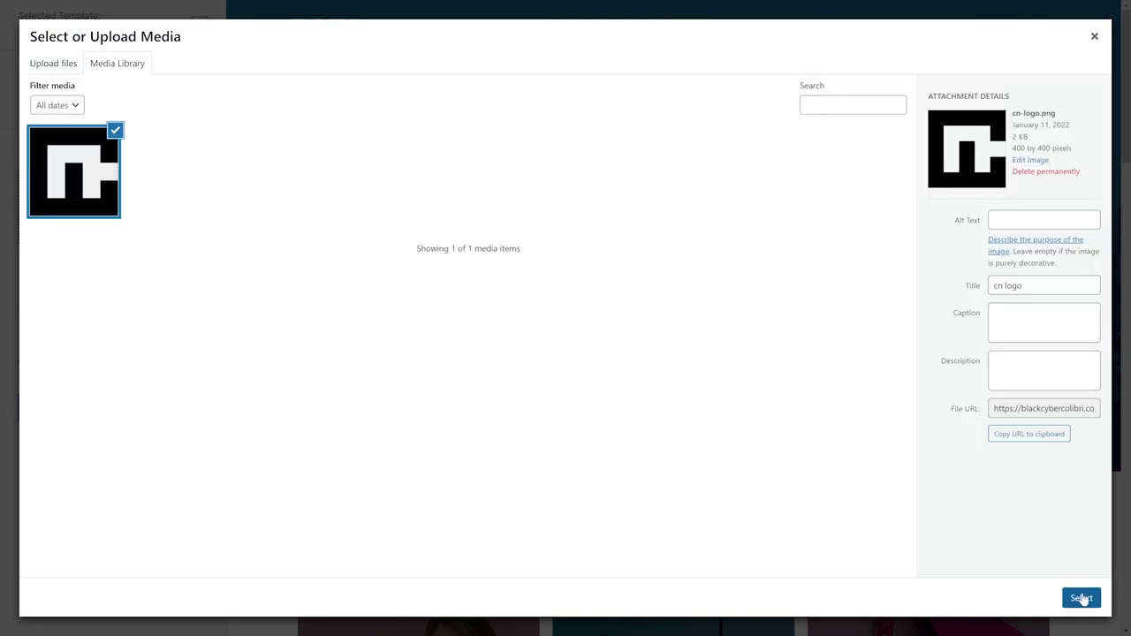
{"action": "left_click", "coordinate": [1082, 599]}
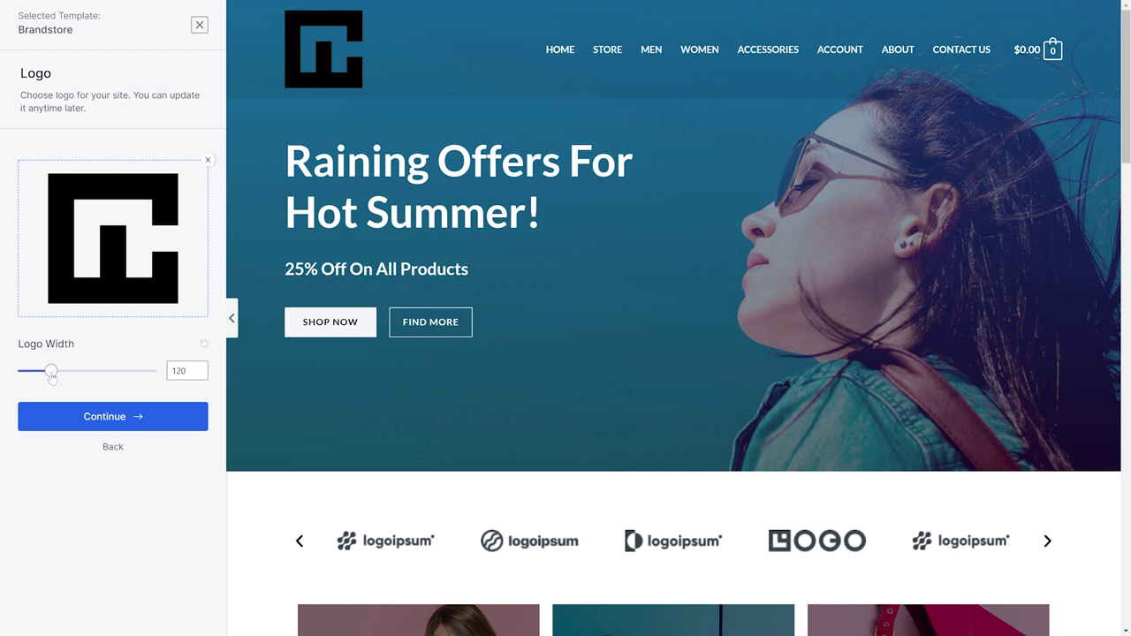
{"action": "left_click_drag", "start_coordinate": [52, 374], "coordinate": [33, 372]}
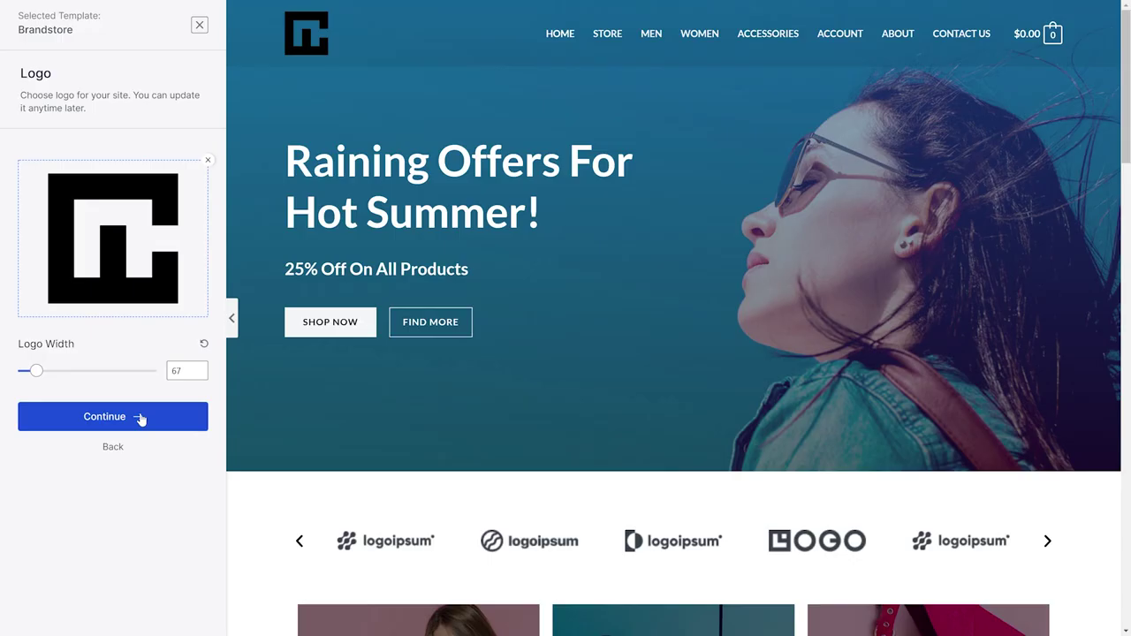
Keep the default colour palette and Lato / Lato fonts after previewing alternatives.
{"action": "left_click", "coordinate": [141, 417]}
{"action": "left_click", "coordinate": [148, 334]}
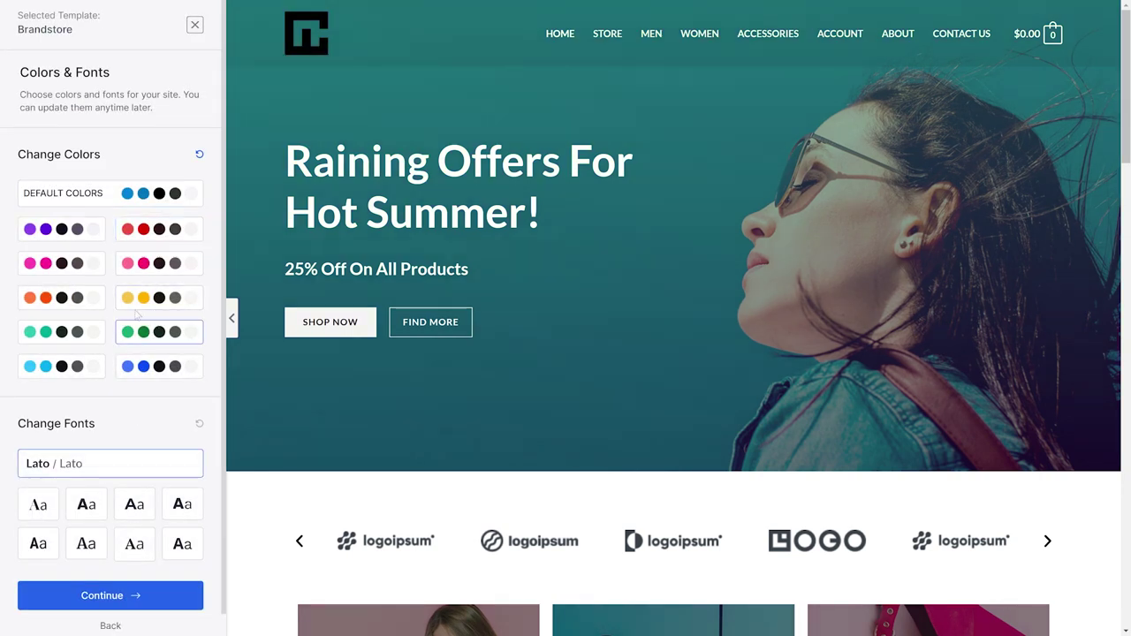
{"action": "left_click", "coordinate": [91, 206]}
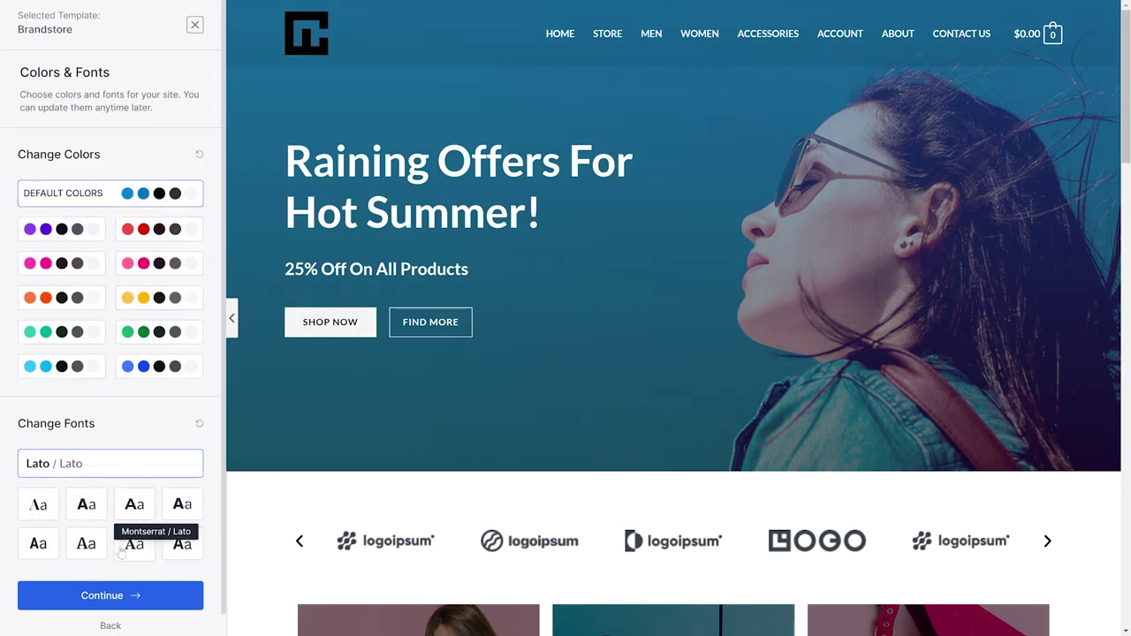
{"action": "left_click", "coordinate": [132, 506]}
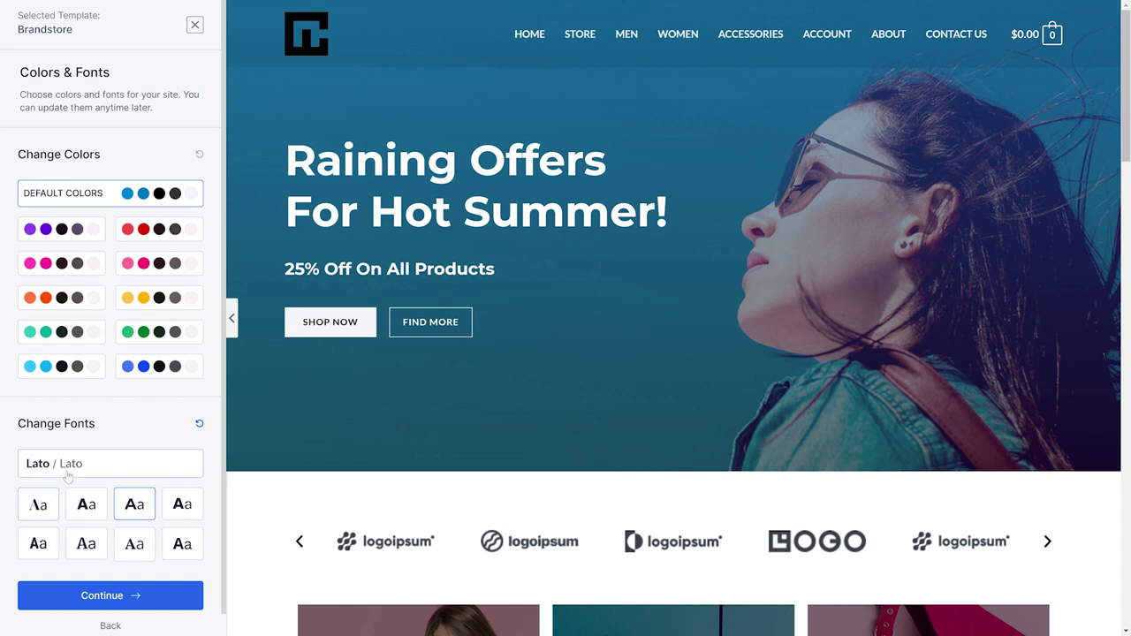
{"action": "left_click", "coordinate": [68, 475]}
{"action": "left_click", "coordinate": [112, 593]}
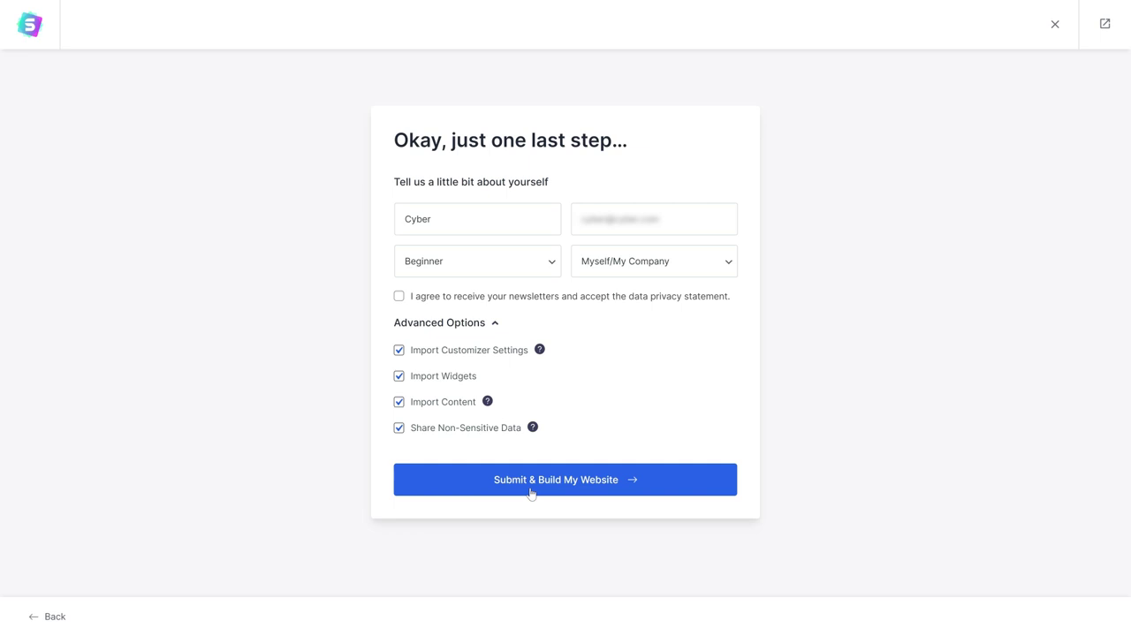
Build the Brandstore site, view its new homepage, and open it in Elementor.
{"action": "left_click", "coordinate": [530, 491]}
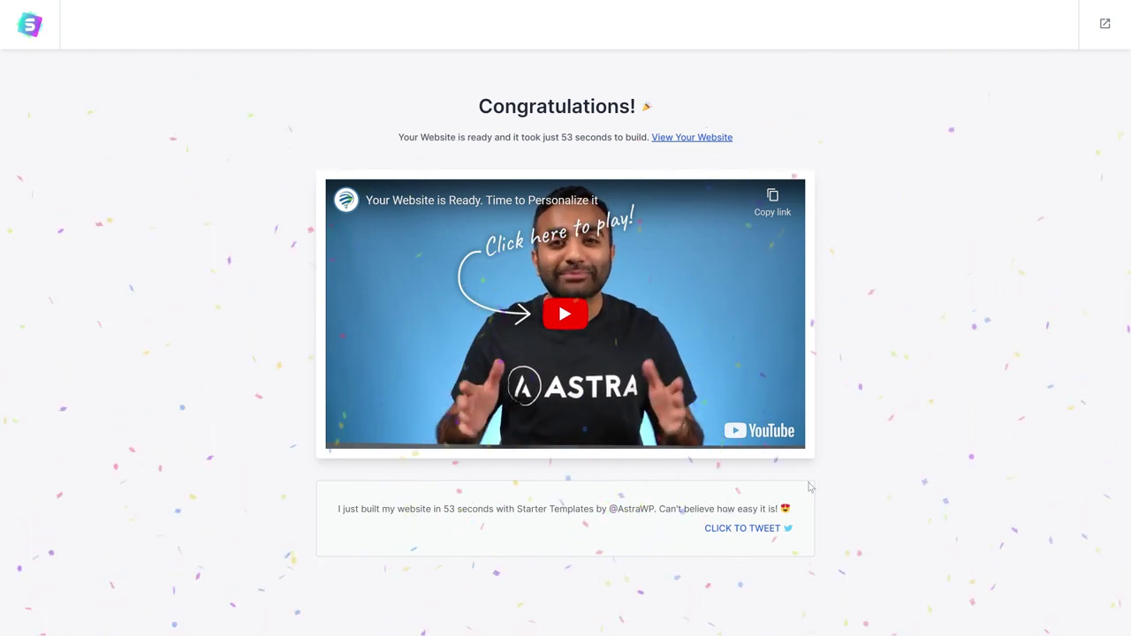
{"action": "left_click", "coordinate": [690, 138]}
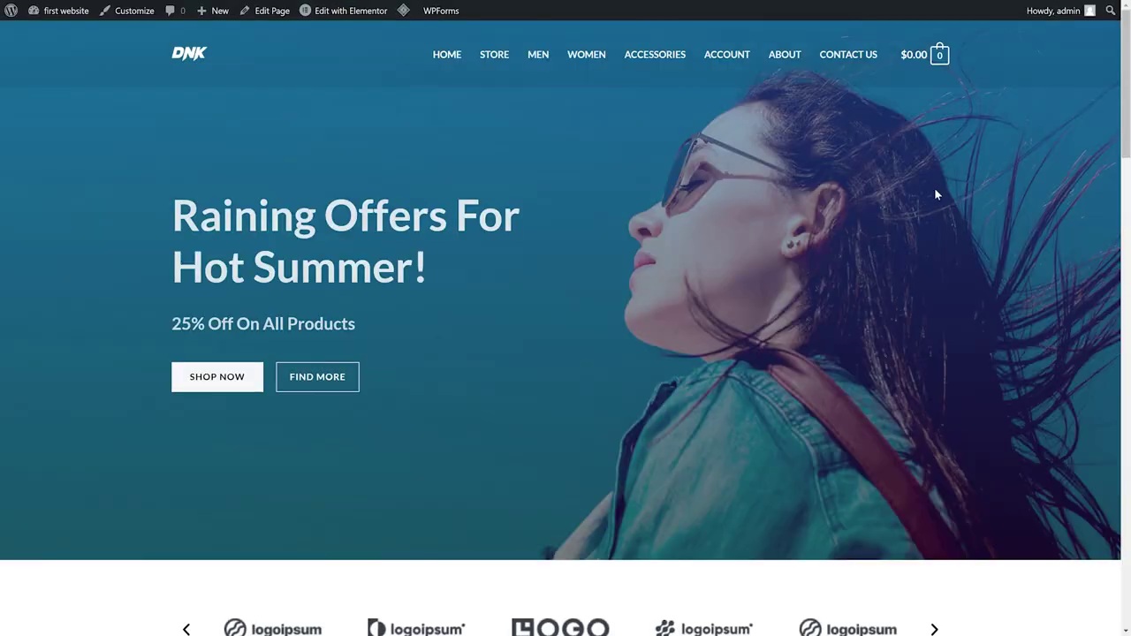
{"action": "scroll", "coordinate": [937, 194], "scroll_direction": "down", "scroll_amount": 1}
{"action": "scroll", "coordinate": [937, 193], "scroll_direction": "down", "scroll_amount": 3}
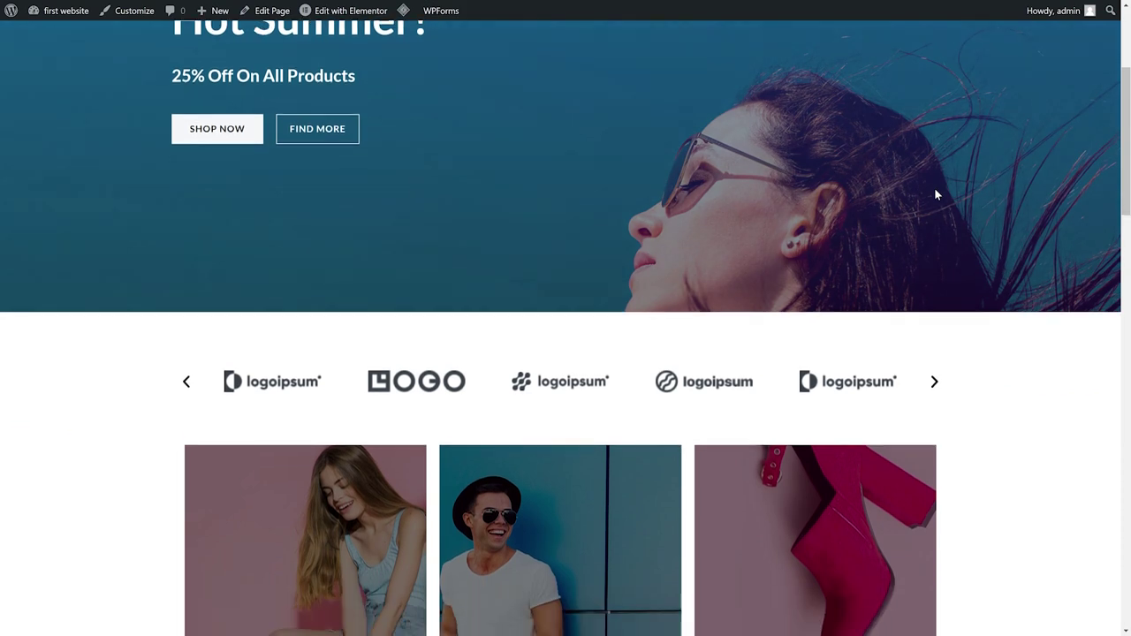
{"action": "scroll", "coordinate": [937, 194], "scroll_direction": "down", "scroll_amount": 3}
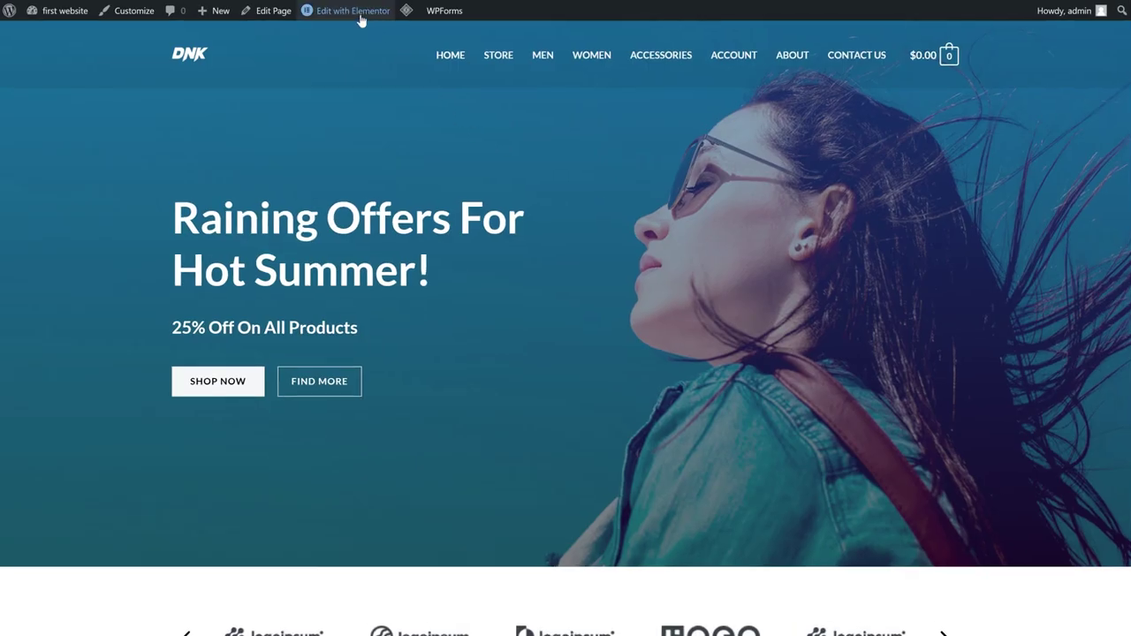
{"action": "mouse_move", "coordinate": [358, 16]}
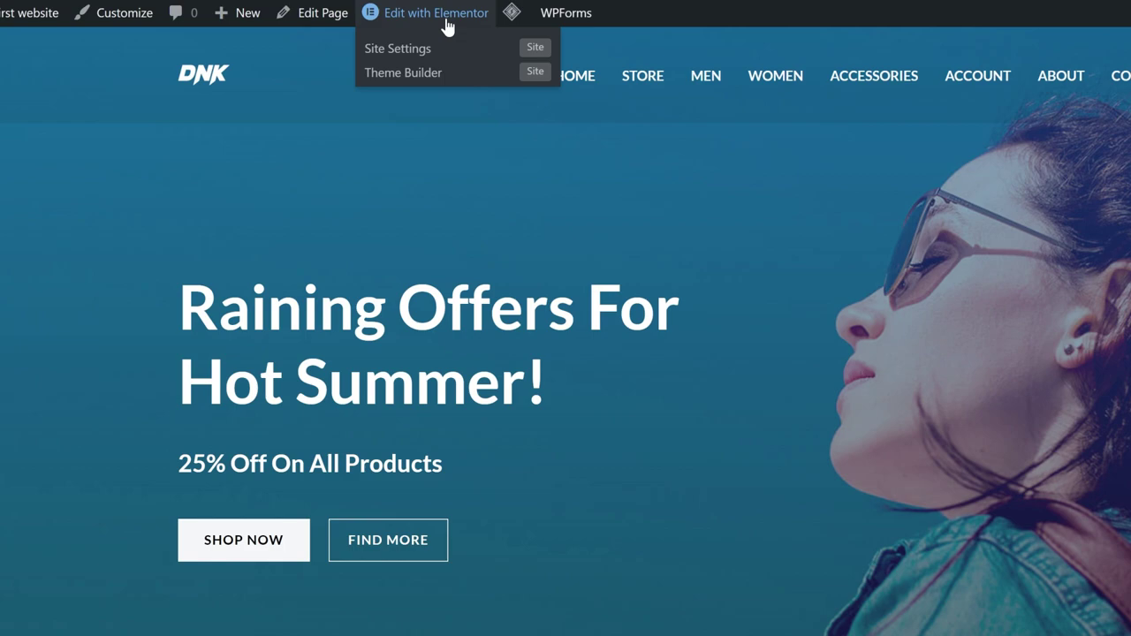
{"action": "left_click", "coordinate": [437, 15]}
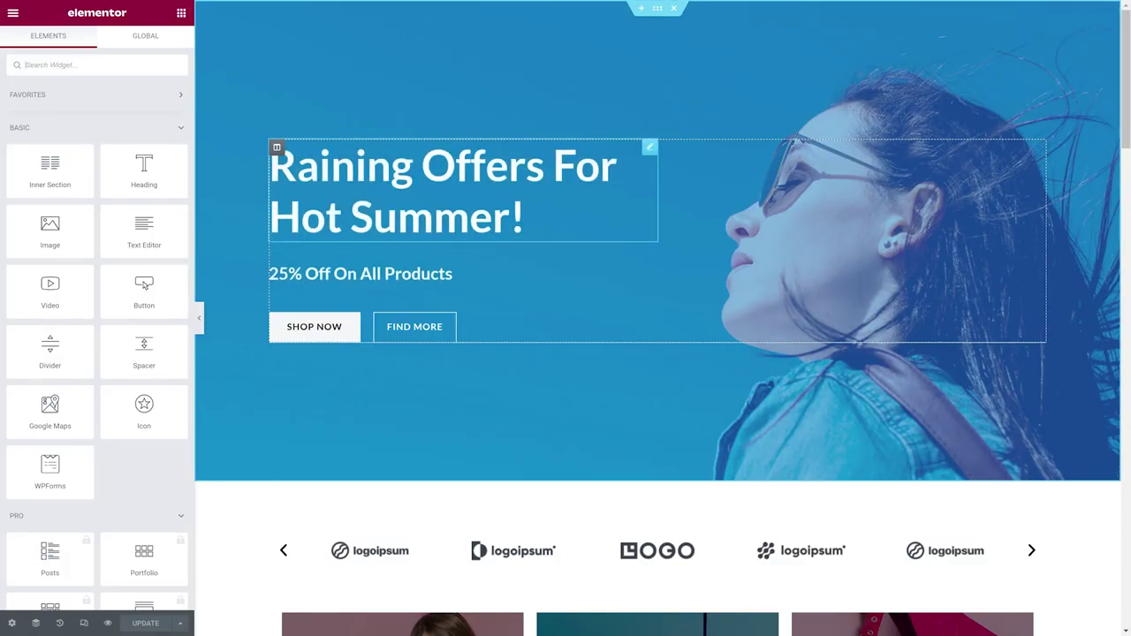
Change the hero heading's tag and drag '25% Off On All Hosting' above CyberNews.
{"action": "left_click", "coordinate": [525, 216]}
{"action": "left_click", "coordinate": [137, 243]}
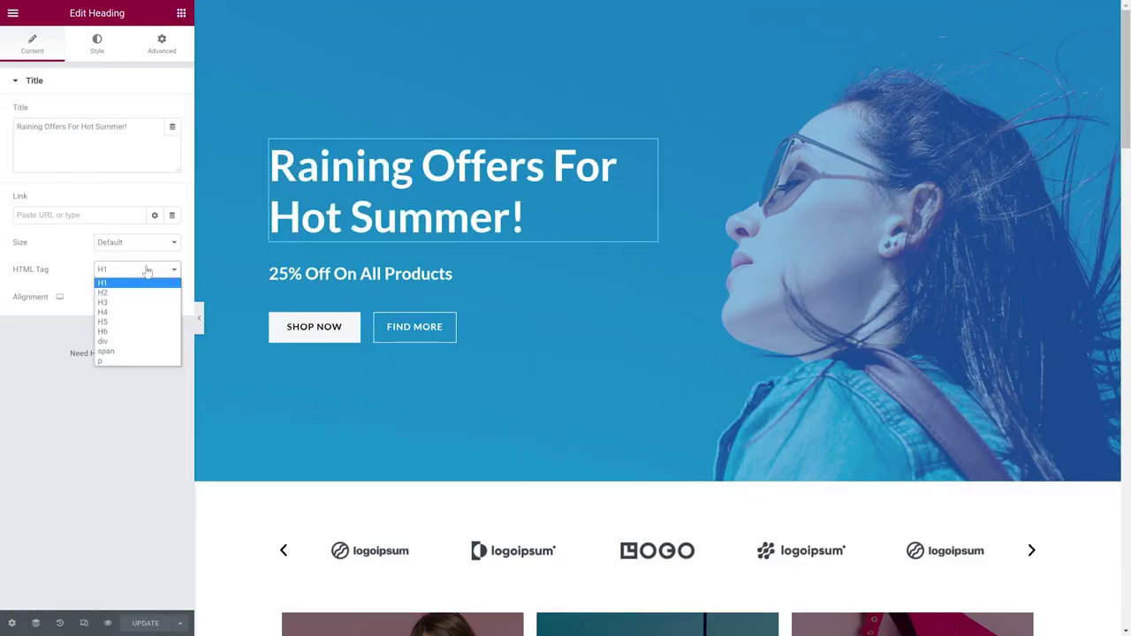
{"action": "left_click", "coordinate": [133, 353]}
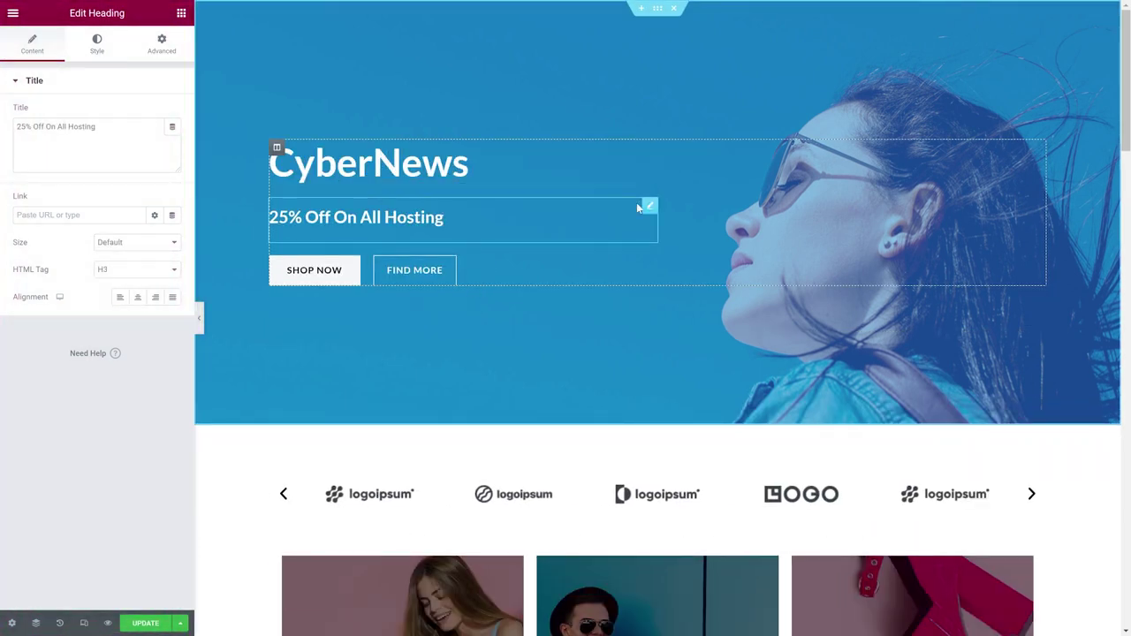
{"action": "left_click_drag", "start_coordinate": [636, 202], "coordinate": [389, 151]}
{"action": "right_click", "coordinate": [452, 267]}
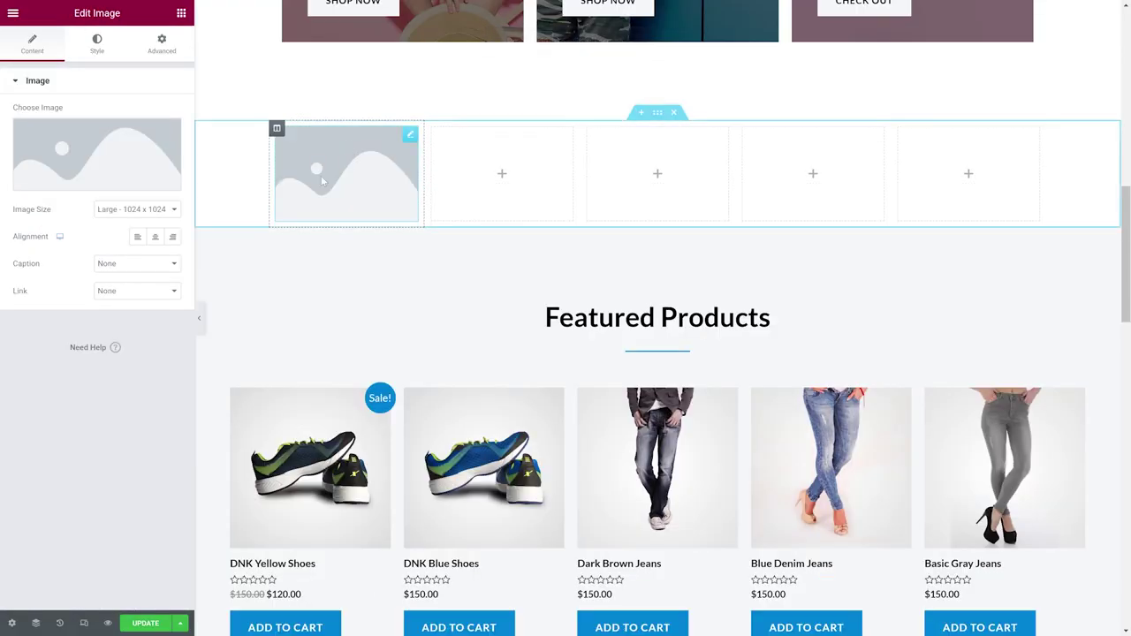
Choose the free New York city stock photo as the new Elementor image.
{"action": "left_click", "coordinate": [114, 160]}
{"action": "left_click", "coordinate": [313, 62]}
{"action": "left_click", "coordinate": [245, 177]}
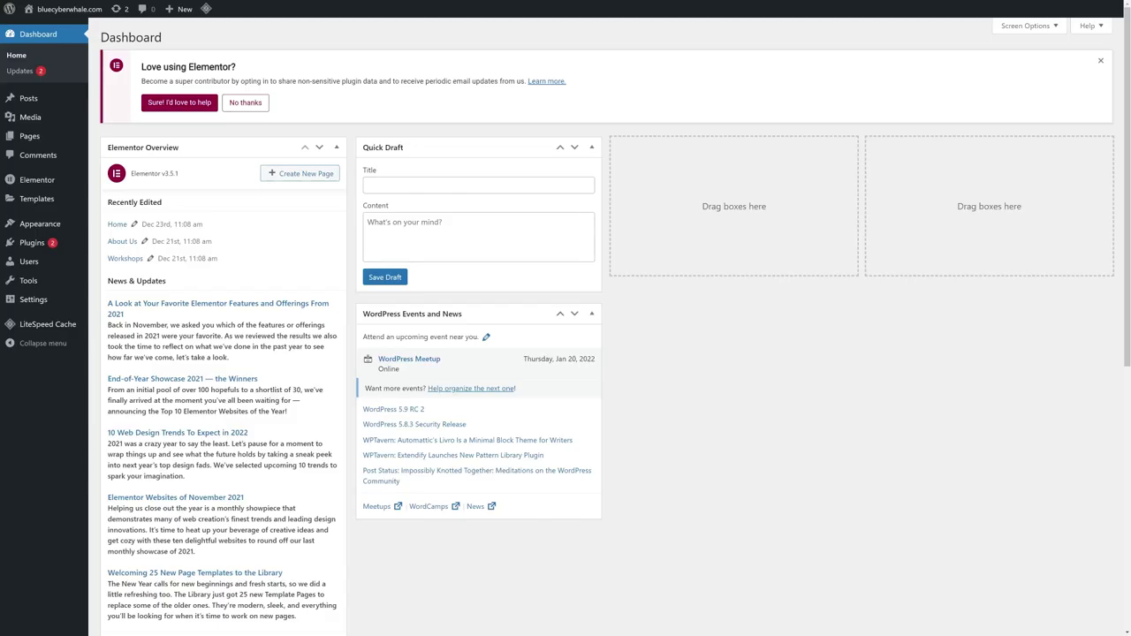
Search the plugin directory for 'png' and install the TinyPNG image compression plugin.
{"action": "mouse_move", "coordinate": [69, 250]}
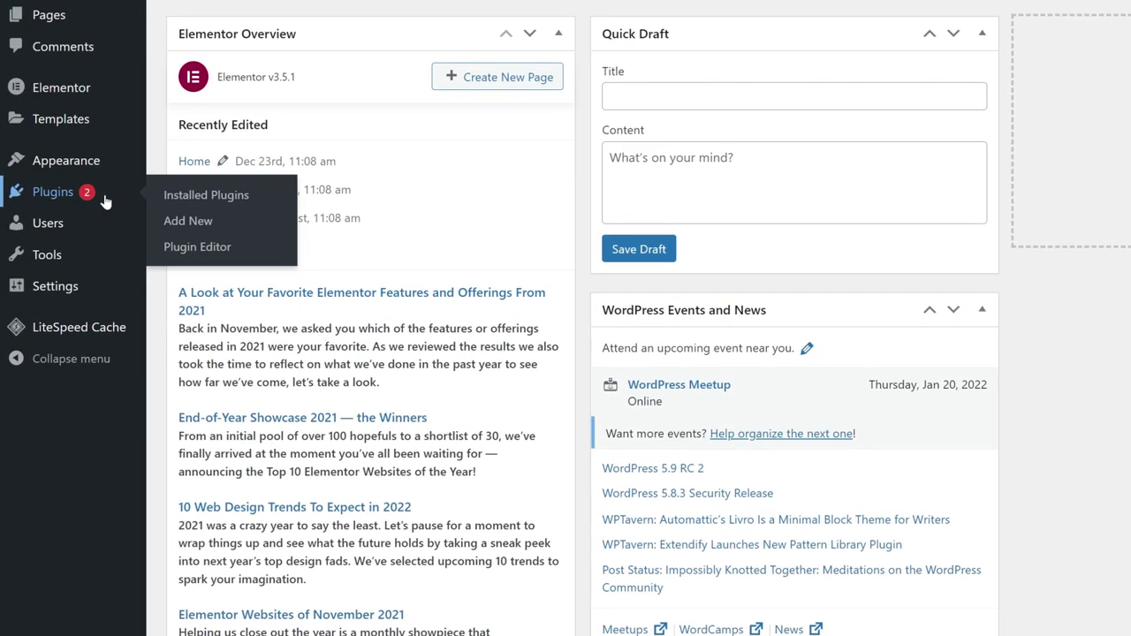
{"action": "left_click", "coordinate": [188, 222]}
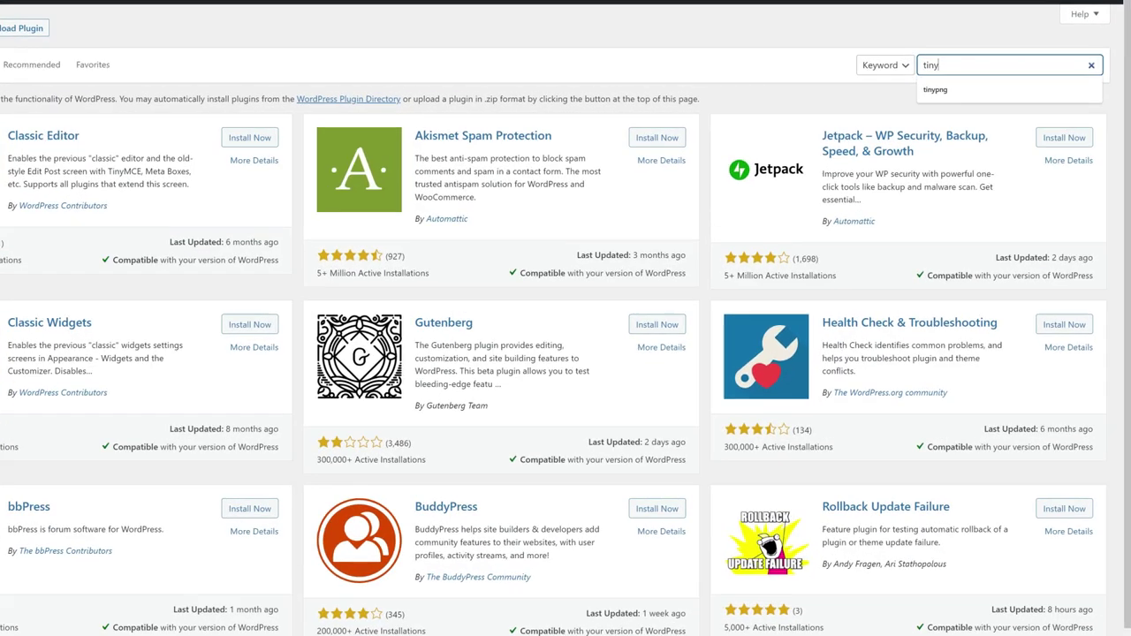
{"action": "type", "text": "png"}
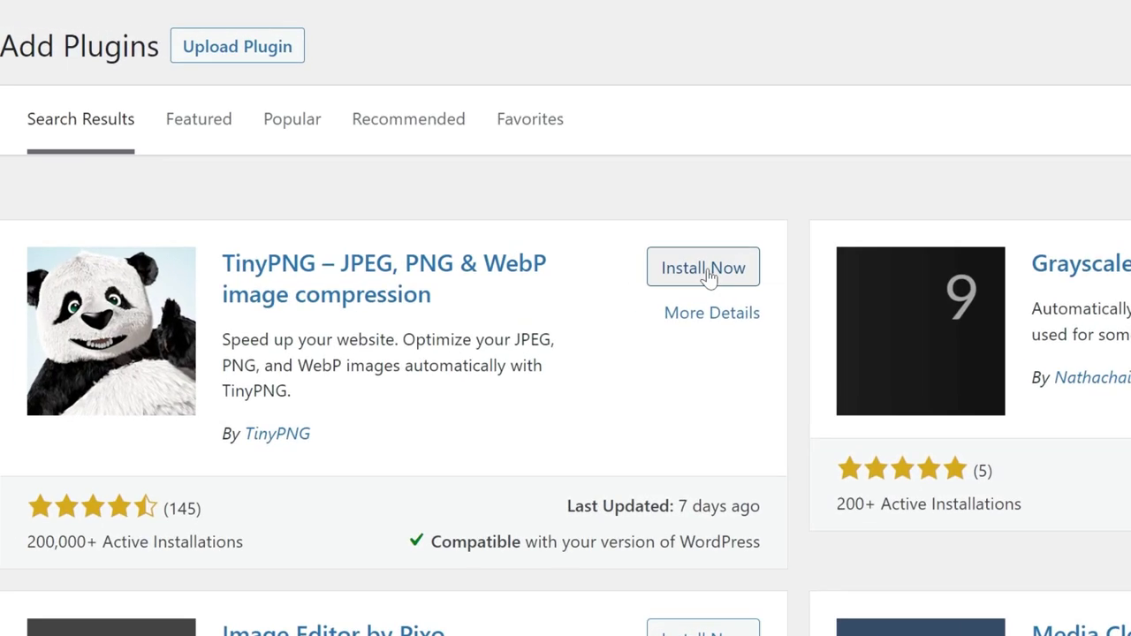
{"action": "left_click", "coordinate": [164, 146]}
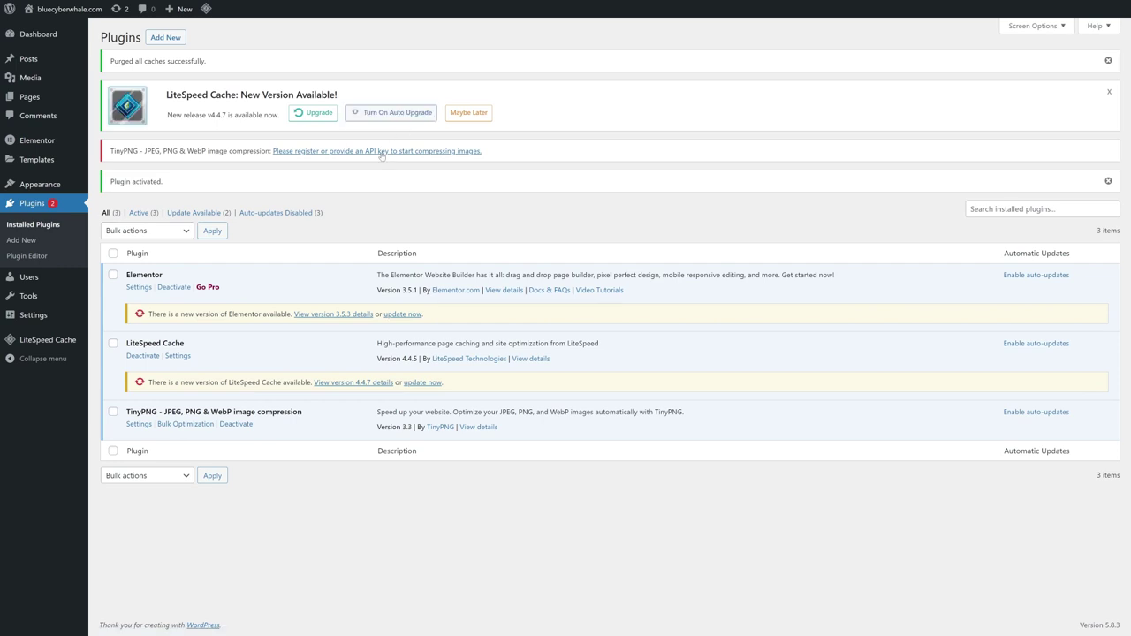
Register a TinyPNG account, then bulk-optimize all images in the media library.
{"action": "left_click", "coordinate": [382, 152]}
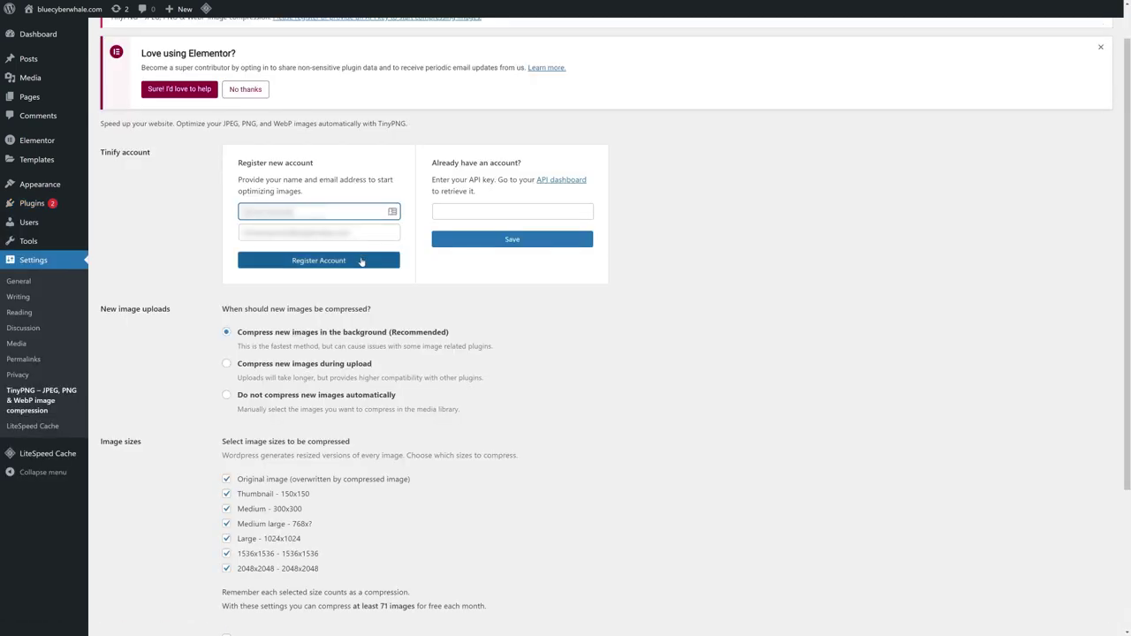
{"action": "left_click", "coordinate": [361, 261]}
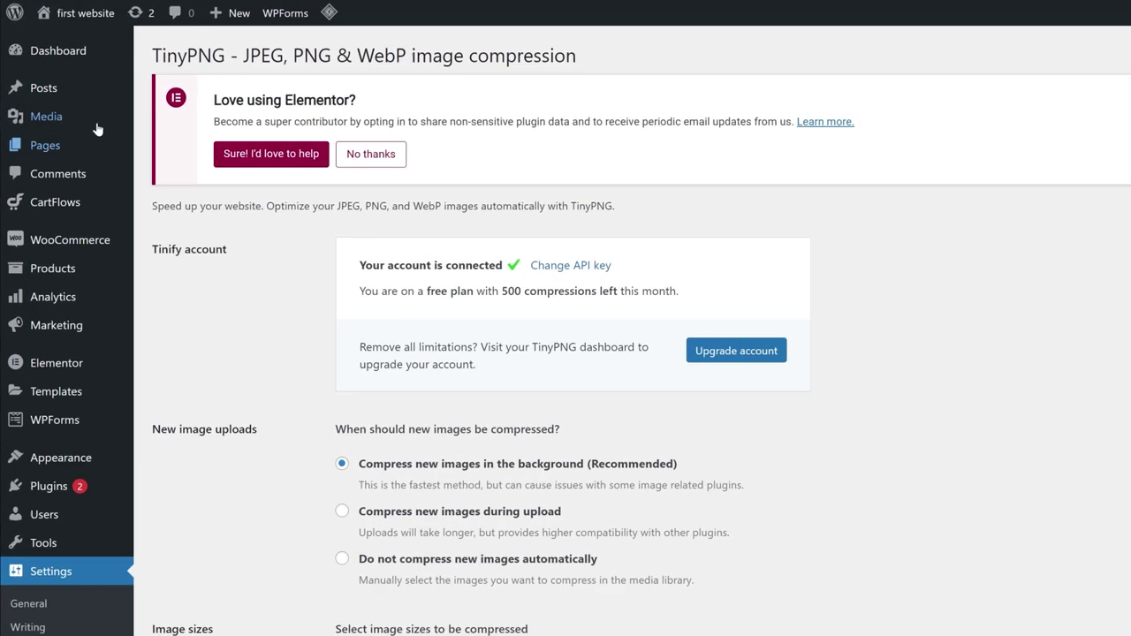
{"action": "mouse_move", "coordinate": [51, 77]}
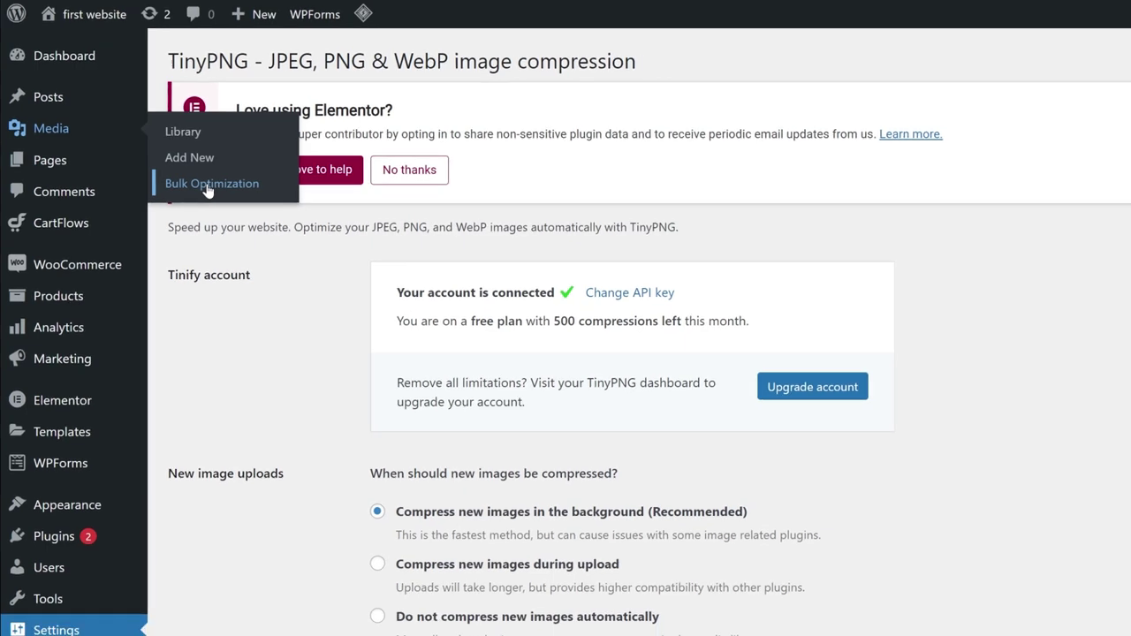
{"action": "left_click", "coordinate": [182, 188]}
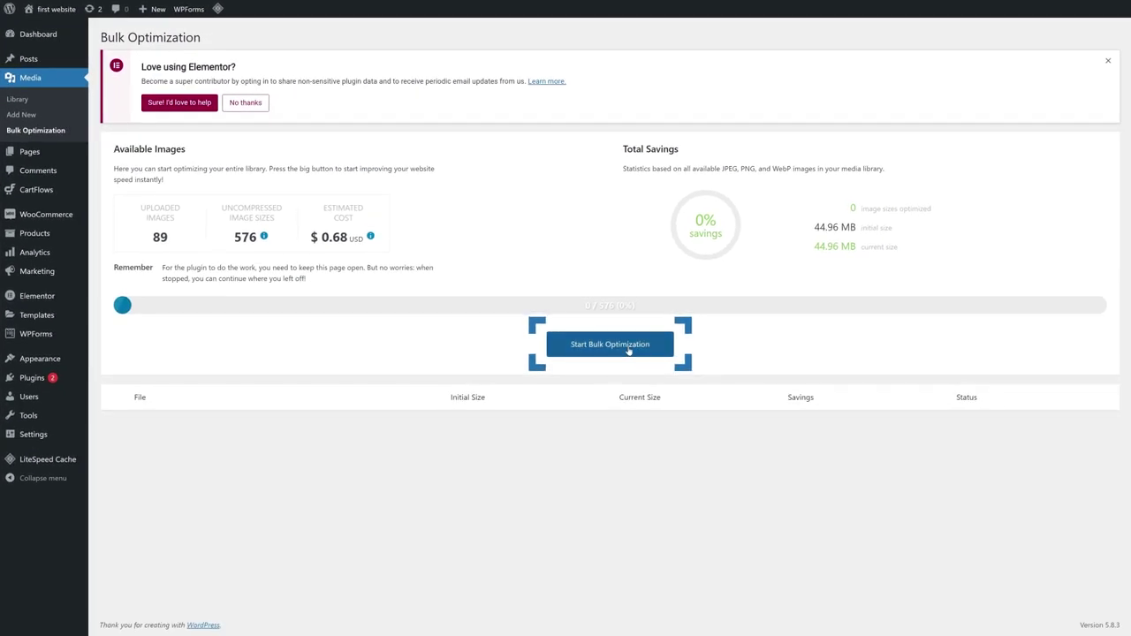
{"action": "left_click", "coordinate": [628, 350]}
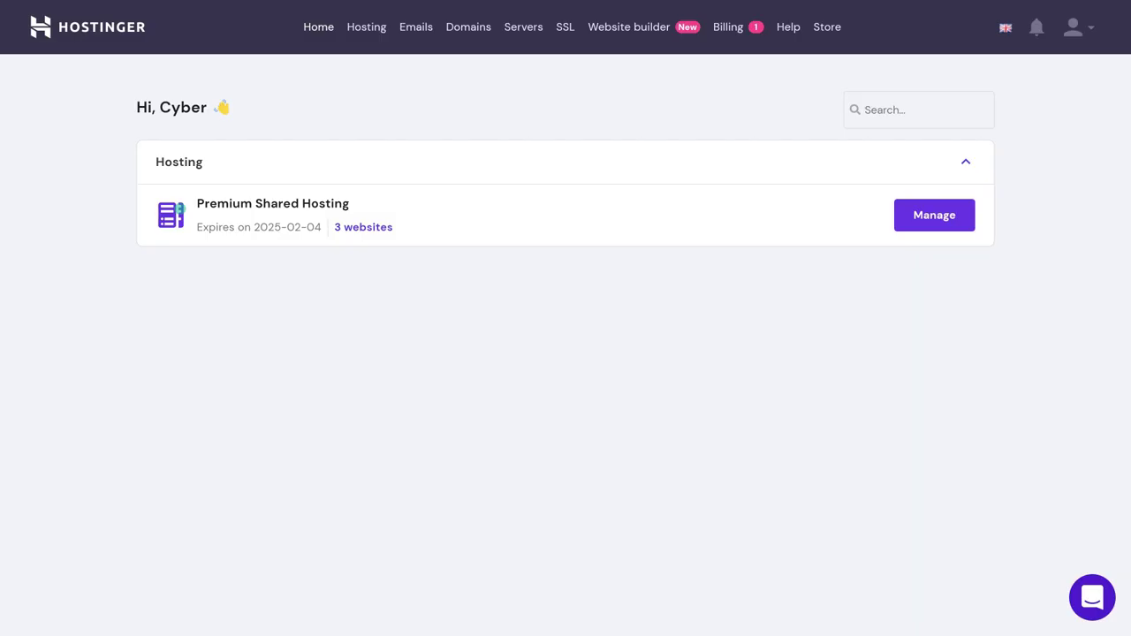
Go to the email accounts for blackcybercolibri.com in the hosting management page.
{"action": "left_click", "coordinate": [965, 228]}
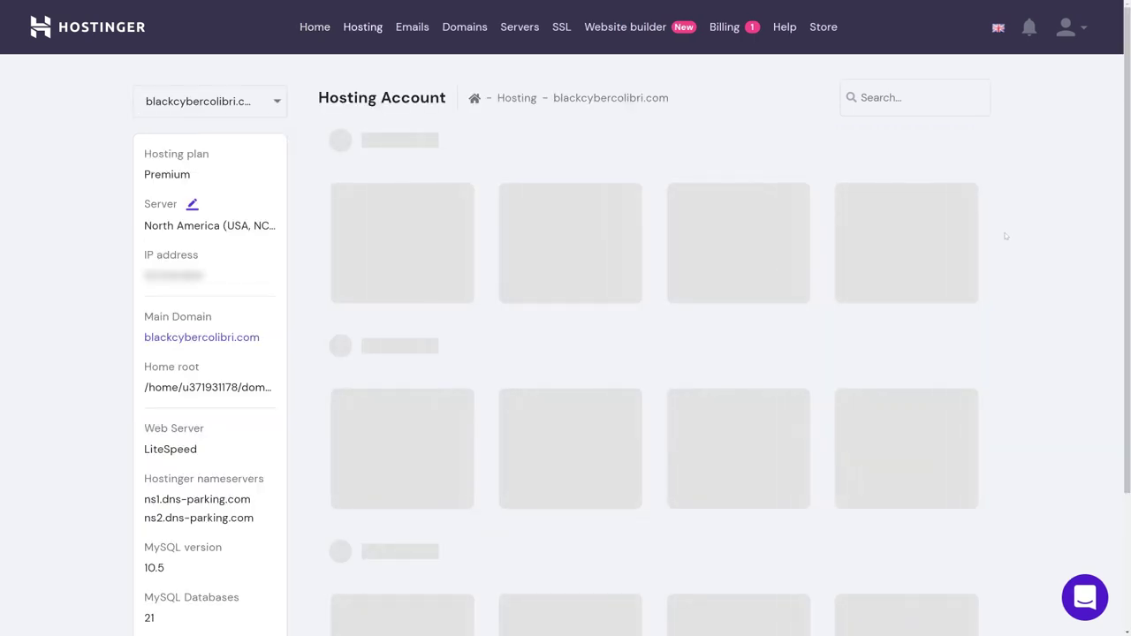
{"action": "scroll", "coordinate": [1004, 237], "scroll_direction": "down", "scroll_amount": 4}
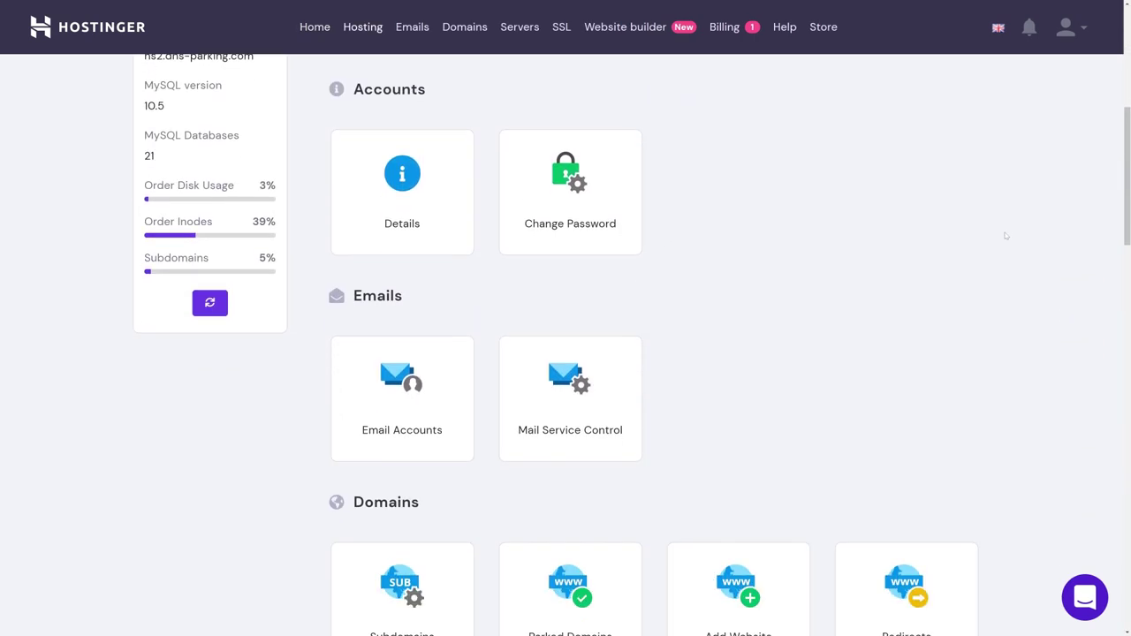
{"action": "scroll", "coordinate": [1006, 236], "scroll_direction": "down", "scroll_amount": 1}
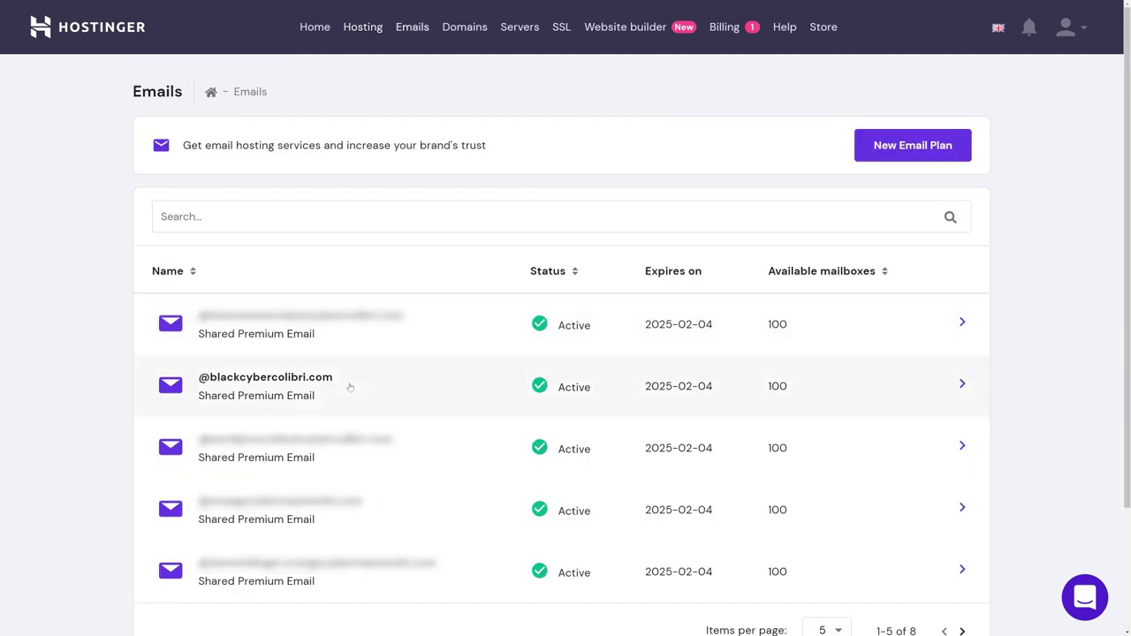
{"action": "left_click", "coordinate": [349, 386]}
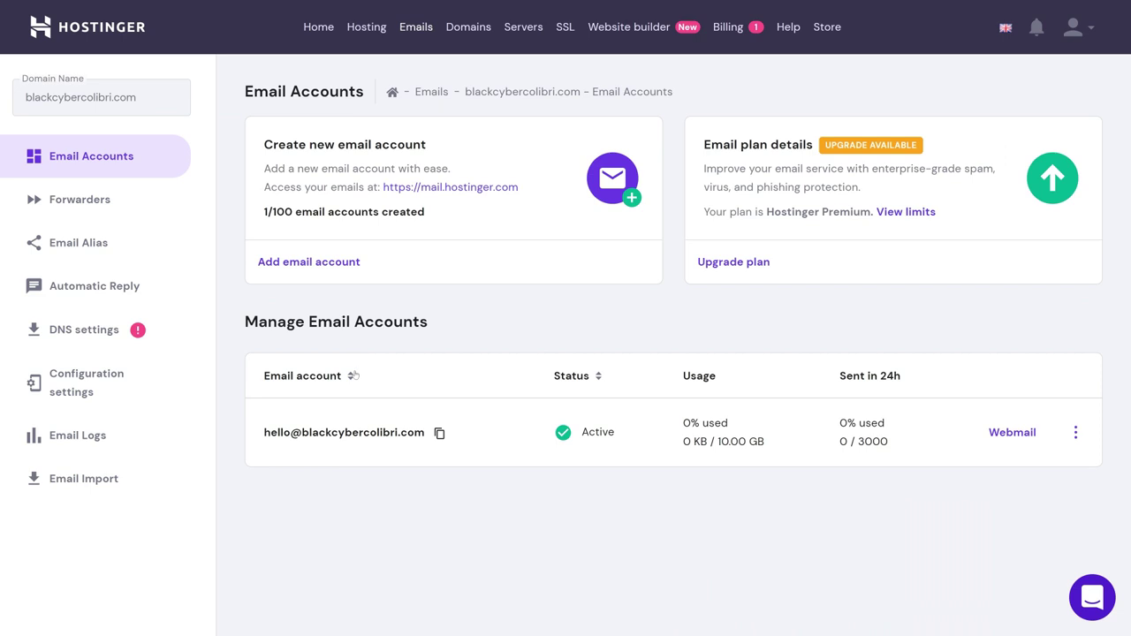
Create the 'info' mailbox with a password and view its configuration settings.
{"action": "left_click", "coordinate": [327, 265]}
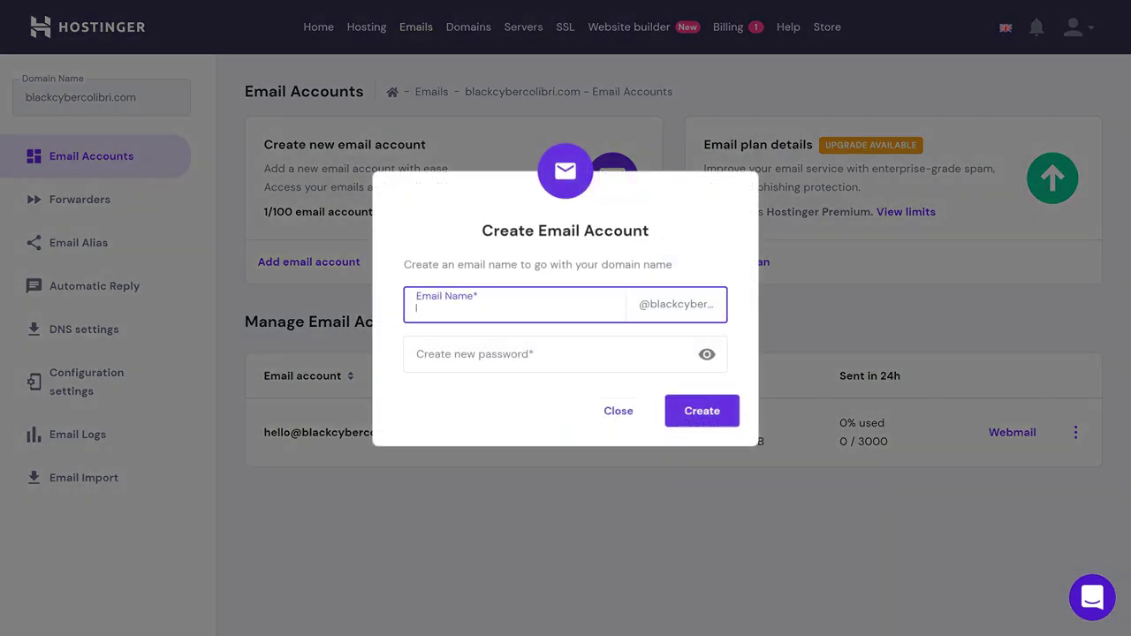
{"action": "key", "text": "Tab"}
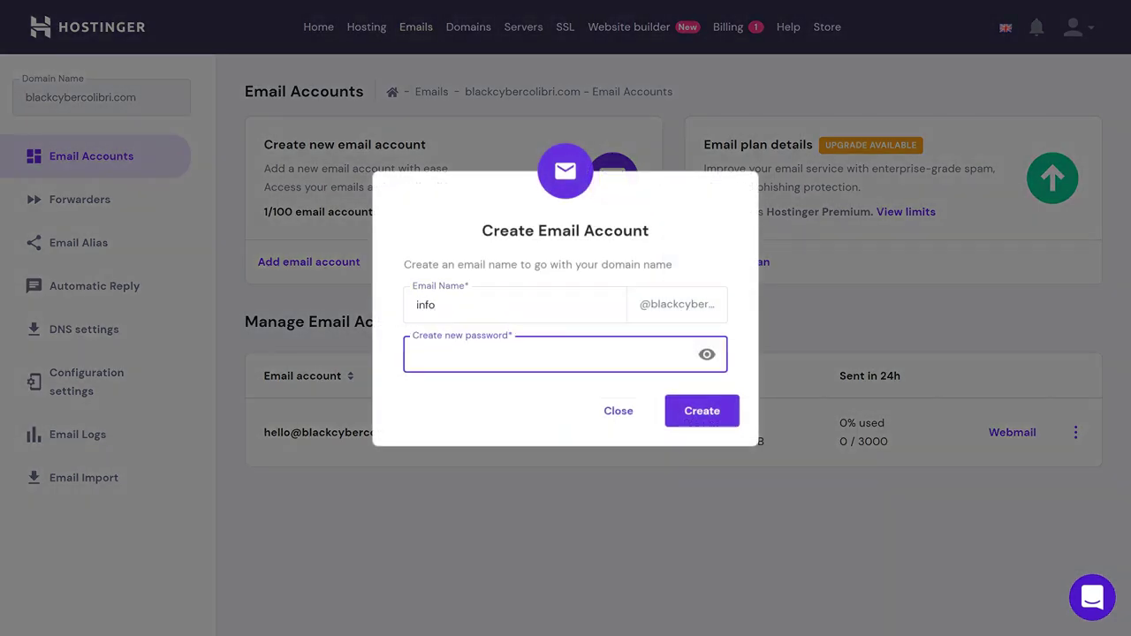
{"action": "left_click", "coordinate": [724, 413]}
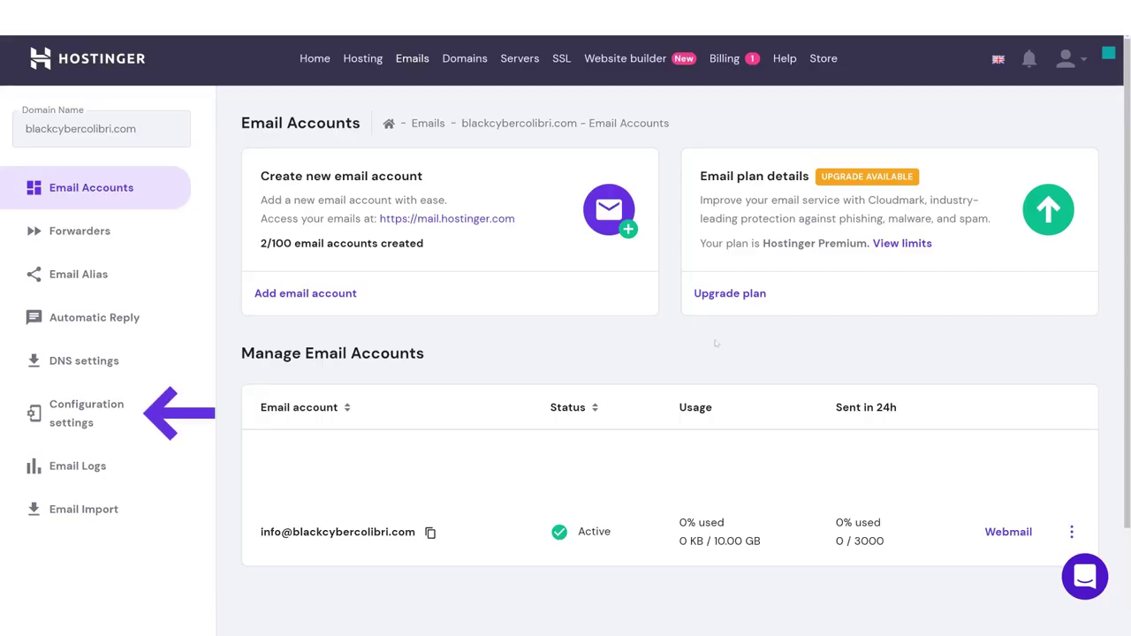
{"action": "left_click", "coordinate": [93, 408]}
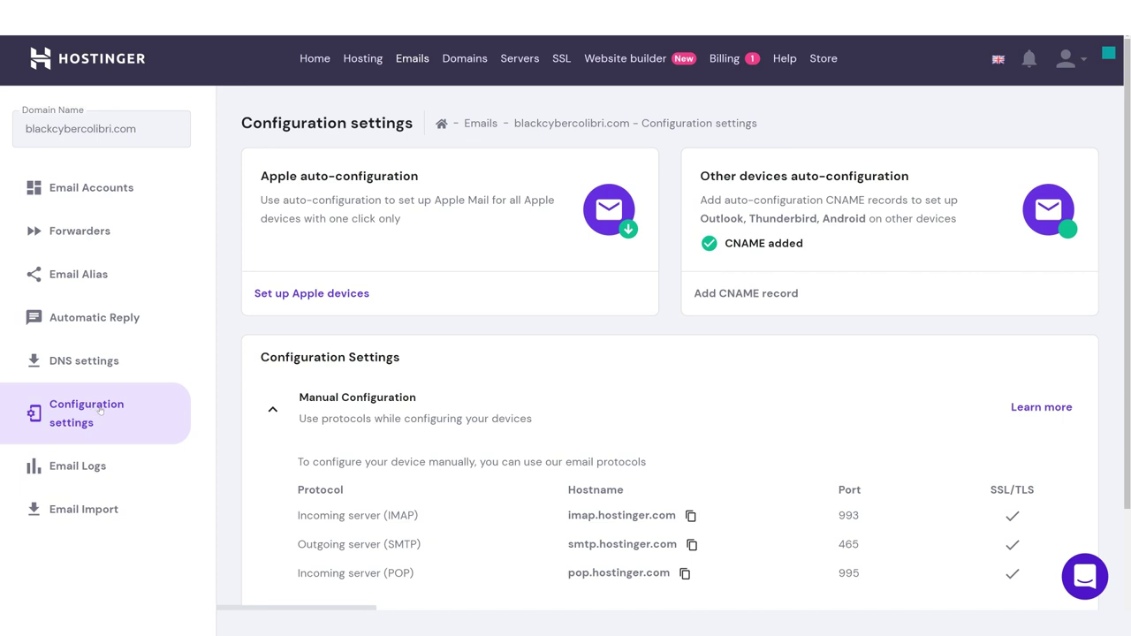
{"action": "scroll", "coordinate": [297, 435], "scroll_direction": "down", "scroll_amount": 2}
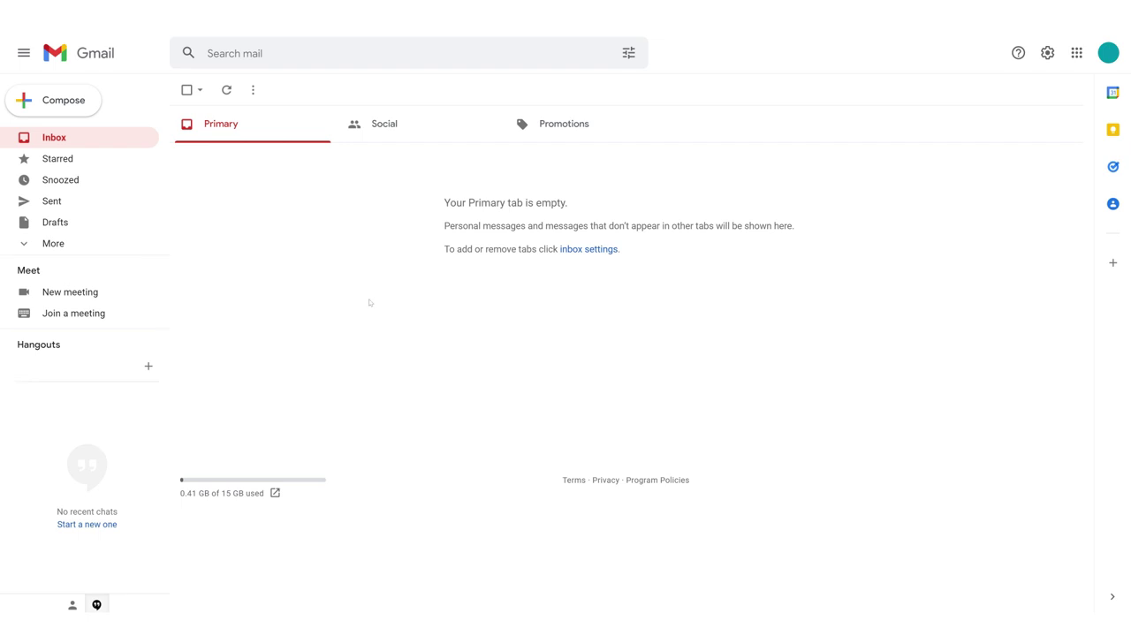
Open Gmail's Accounts and Import settings via the labels settings.
{"action": "left_click", "coordinate": [191, 352]}
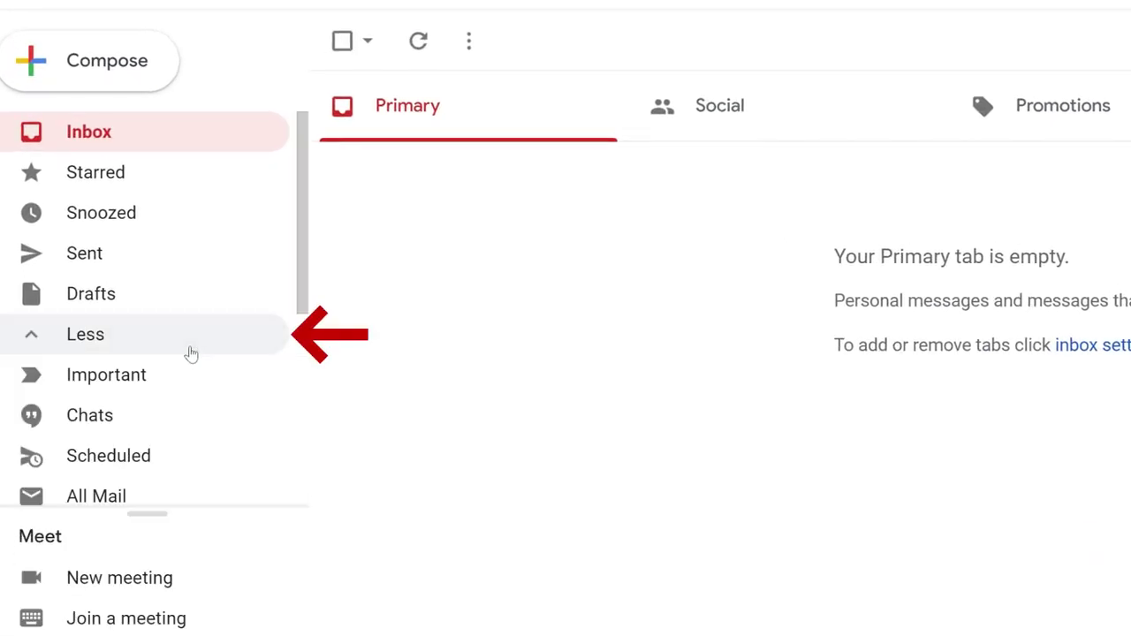
{"action": "scroll", "coordinate": [189, 354], "scroll_direction": "down", "scroll_amount": 5}
{"action": "left_click", "coordinate": [163, 465]}
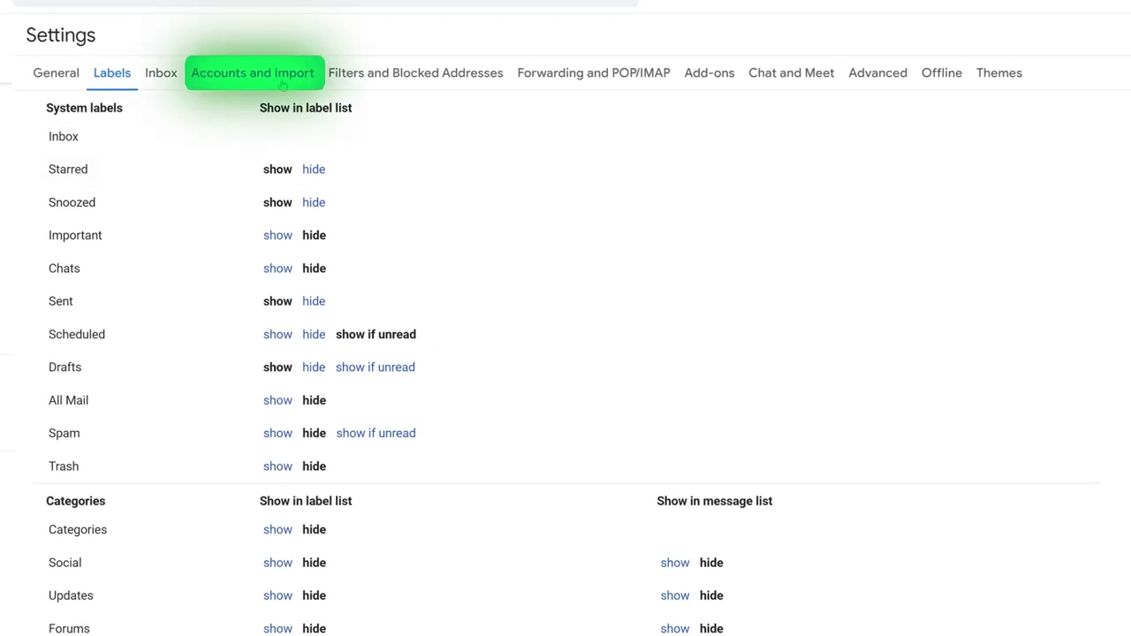
{"action": "left_click", "coordinate": [283, 84]}
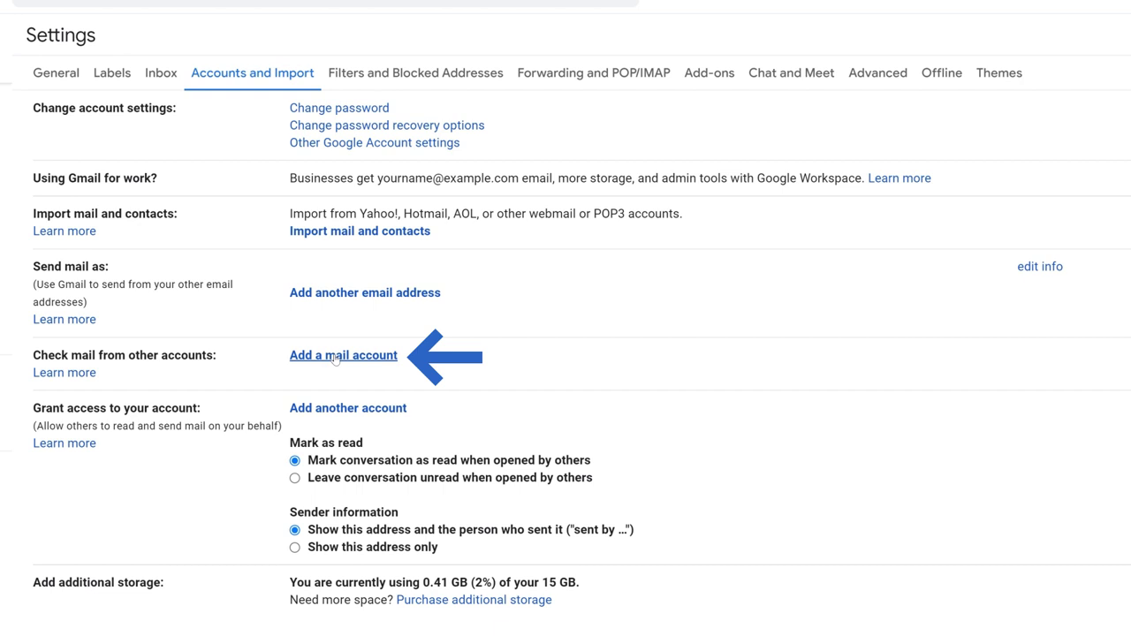
Add the new info business address as a mail account to import over POP3.
{"action": "left_click", "coordinate": [336, 356]}
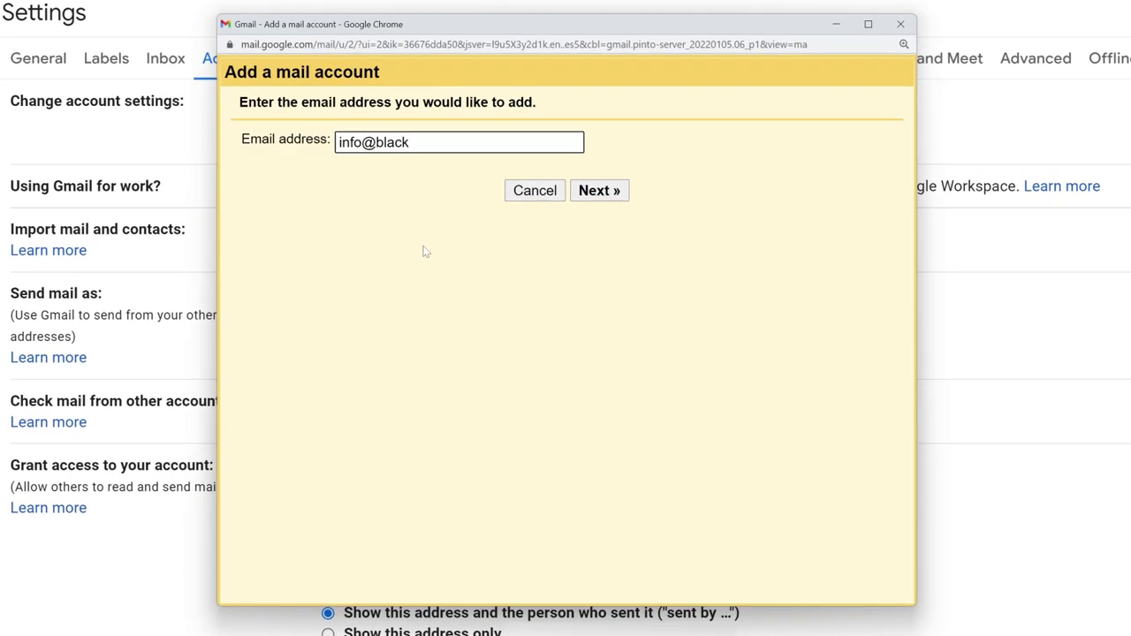
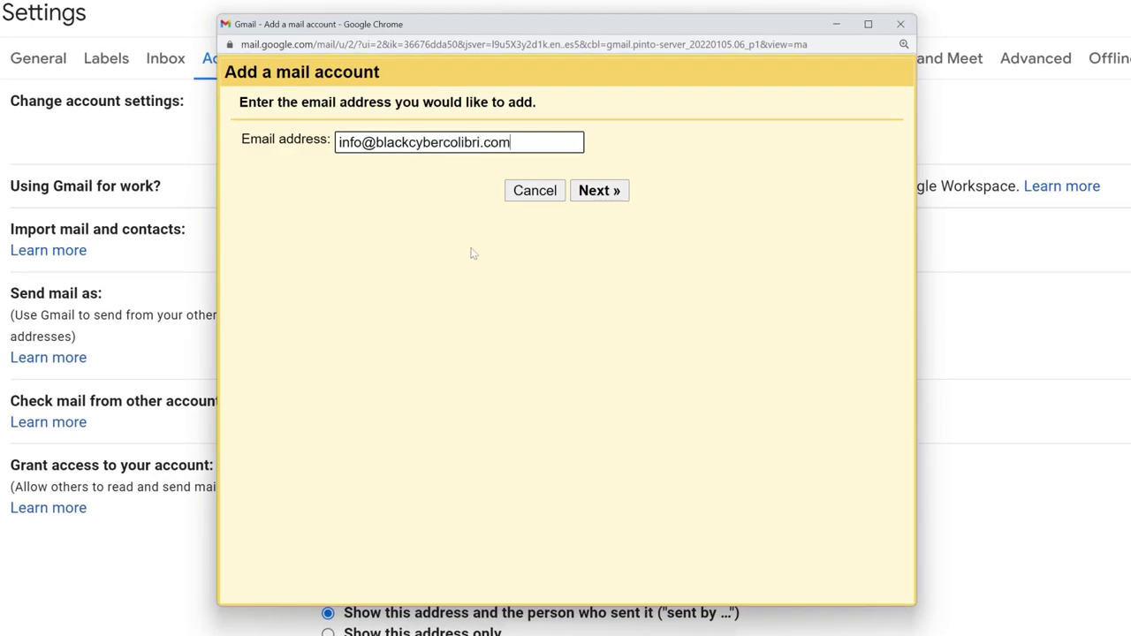
{"action": "left_click", "coordinate": [600, 197]}
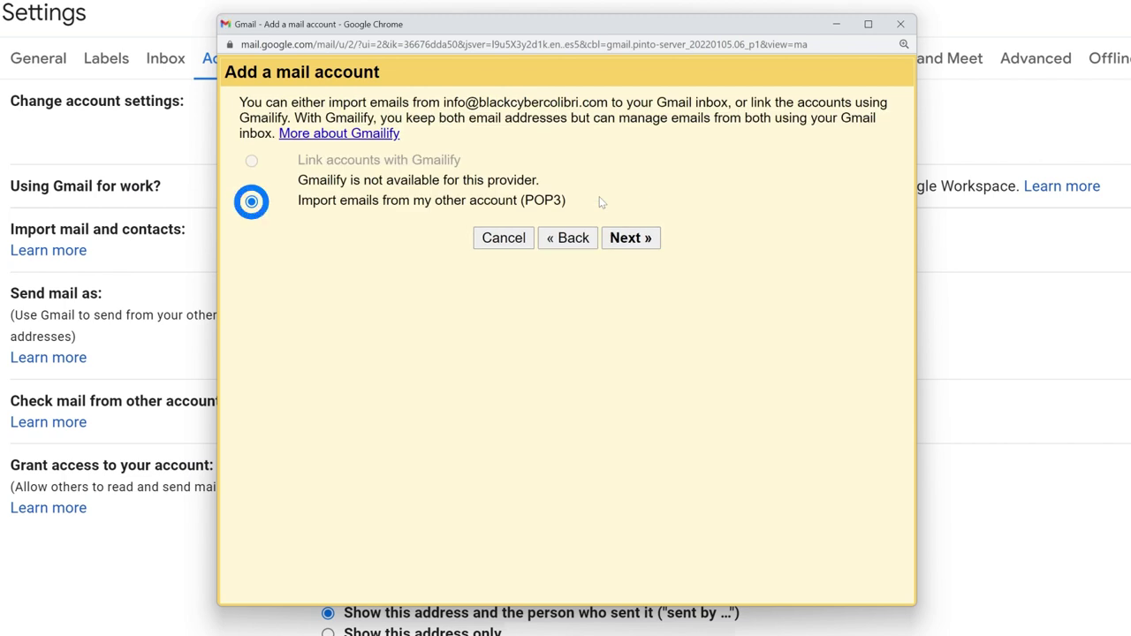
{"action": "left_click", "coordinate": [634, 246]}
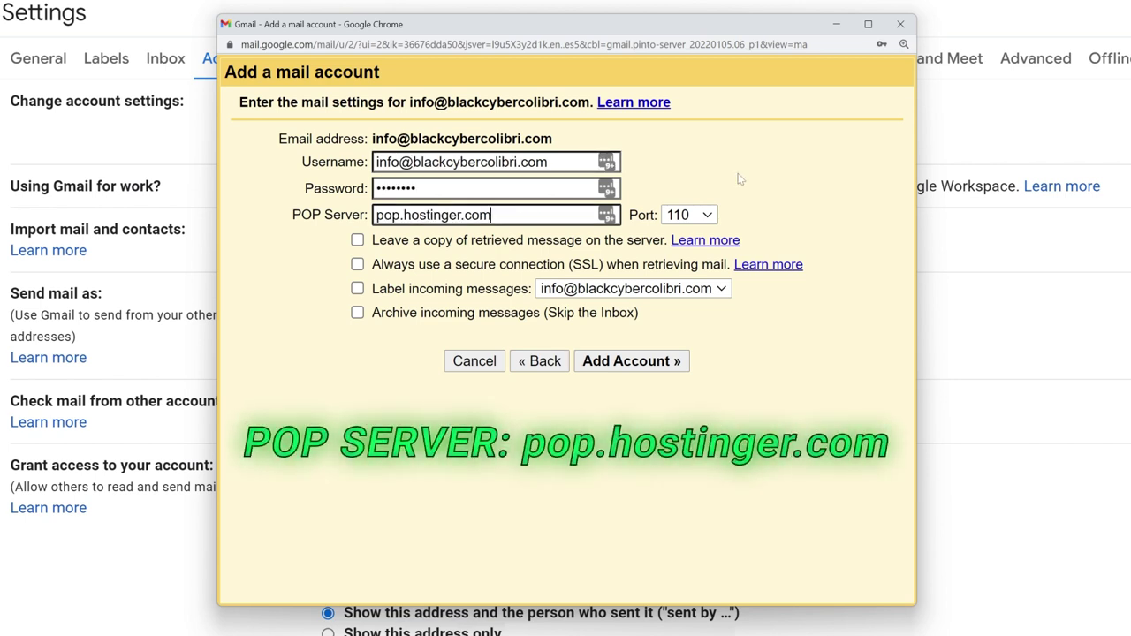
Add the mailbox on pop.hostinger.com port 995 with SSL, server copies and incoming labels.
{"action": "left_click", "coordinate": [694, 215]}
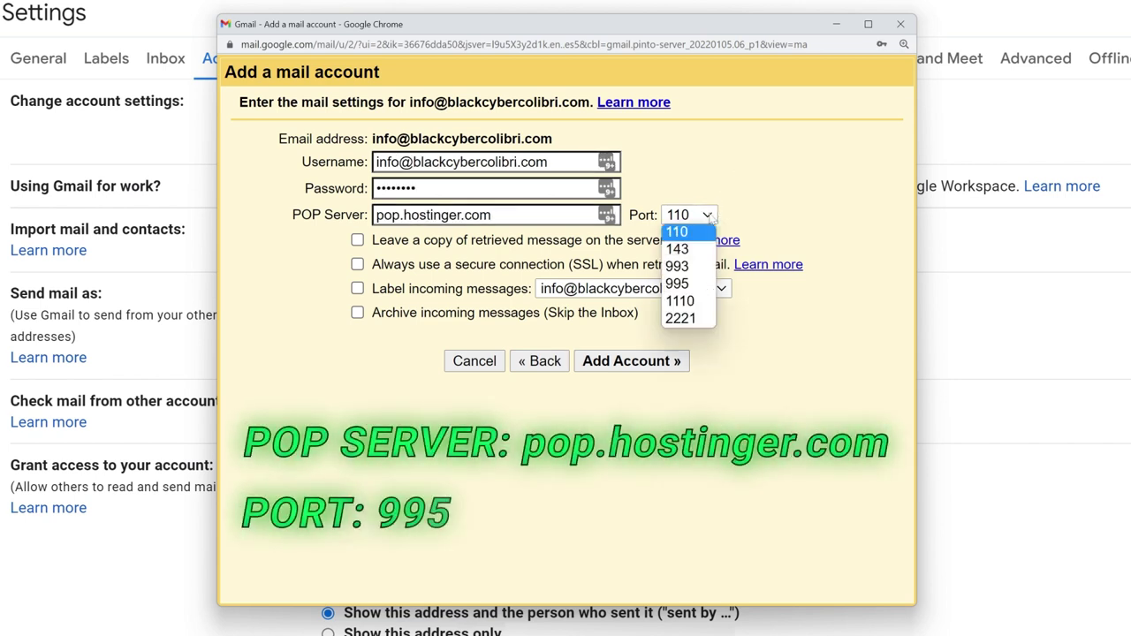
{"action": "left_click", "coordinate": [704, 283]}
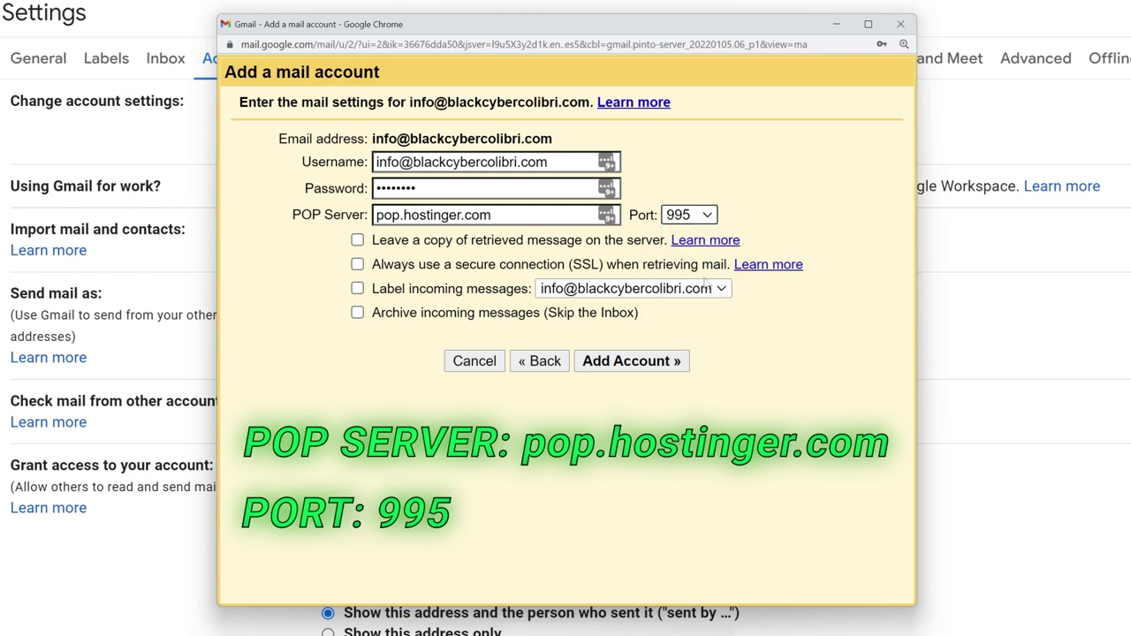
{"action": "left_click", "coordinate": [357, 240]}
{"action": "left_click", "coordinate": [357, 265]}
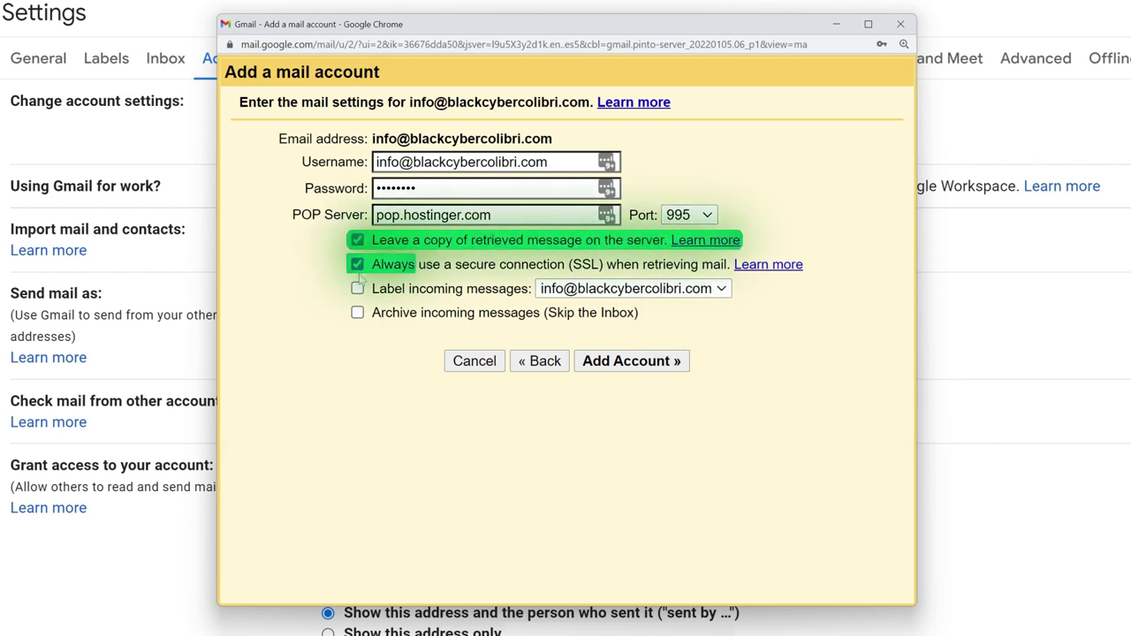
{"action": "left_click", "coordinate": [357, 288]}
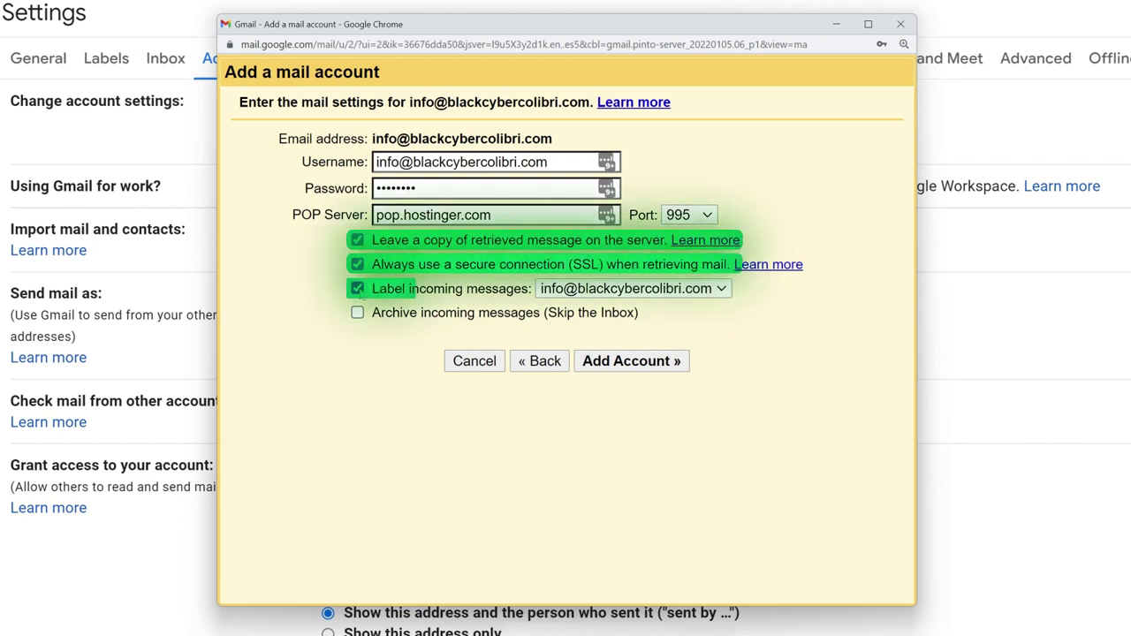
{"action": "left_click", "coordinate": [631, 370]}
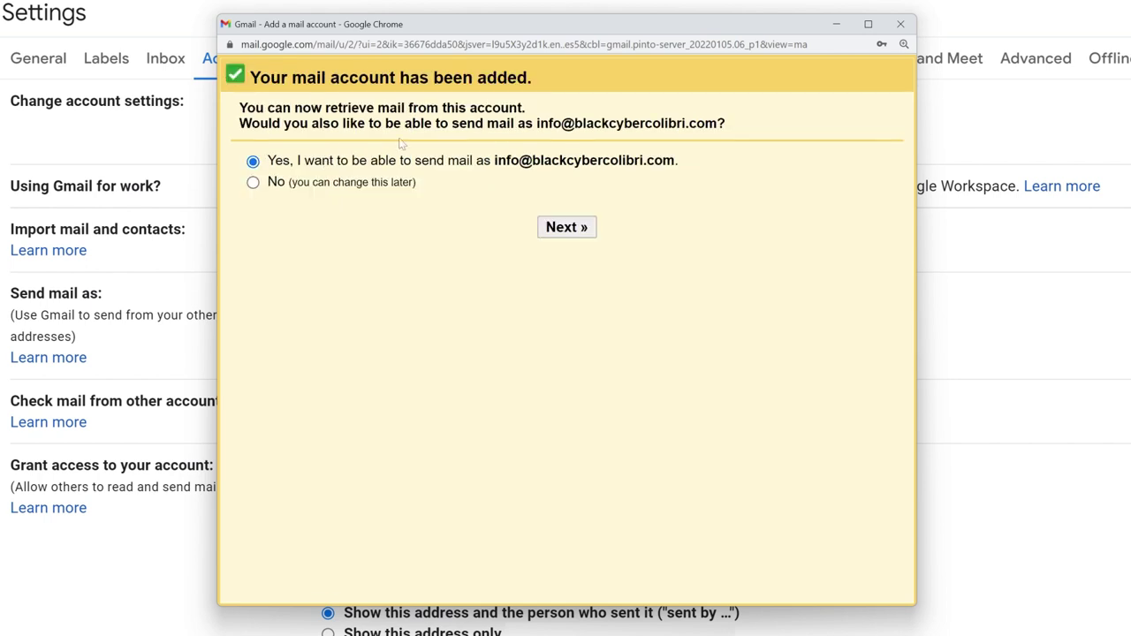
Choose to send as the business address under the name 'CyberNews Hosting'.
{"action": "left_click", "coordinate": [573, 230]}
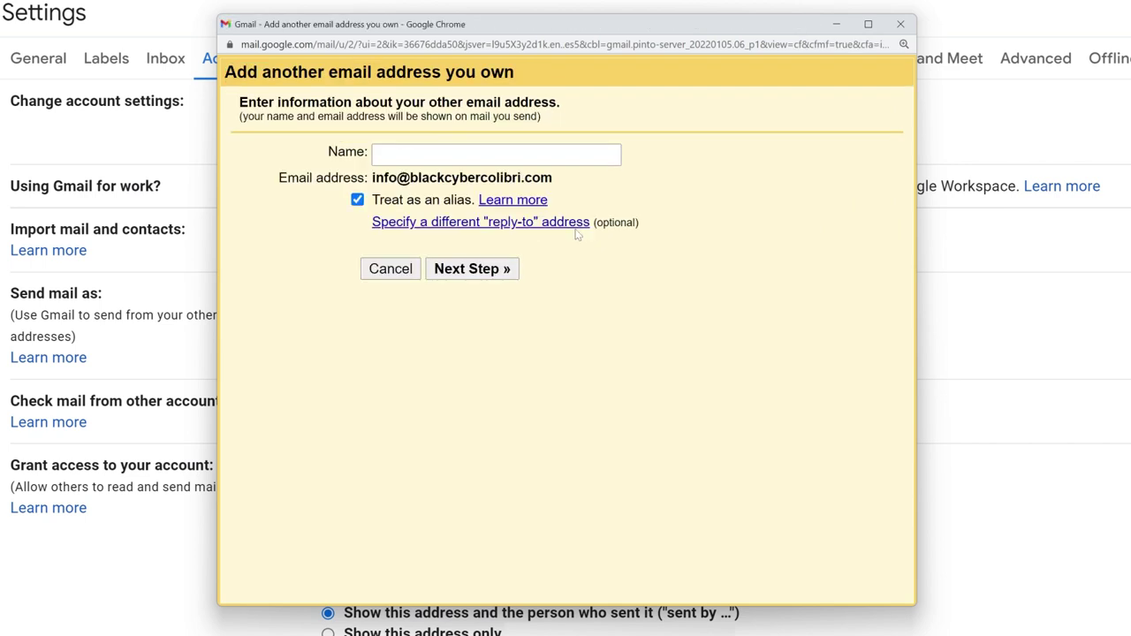
{"action": "type", "text": "Cyber"}
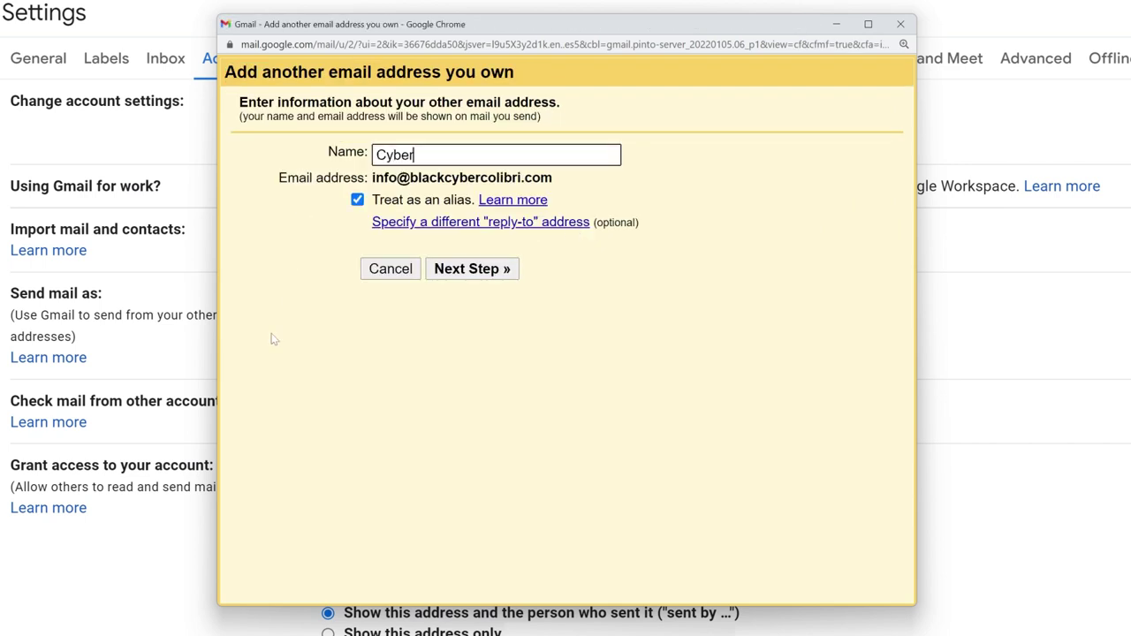
{"action": "type", "text": "News Hosting"}
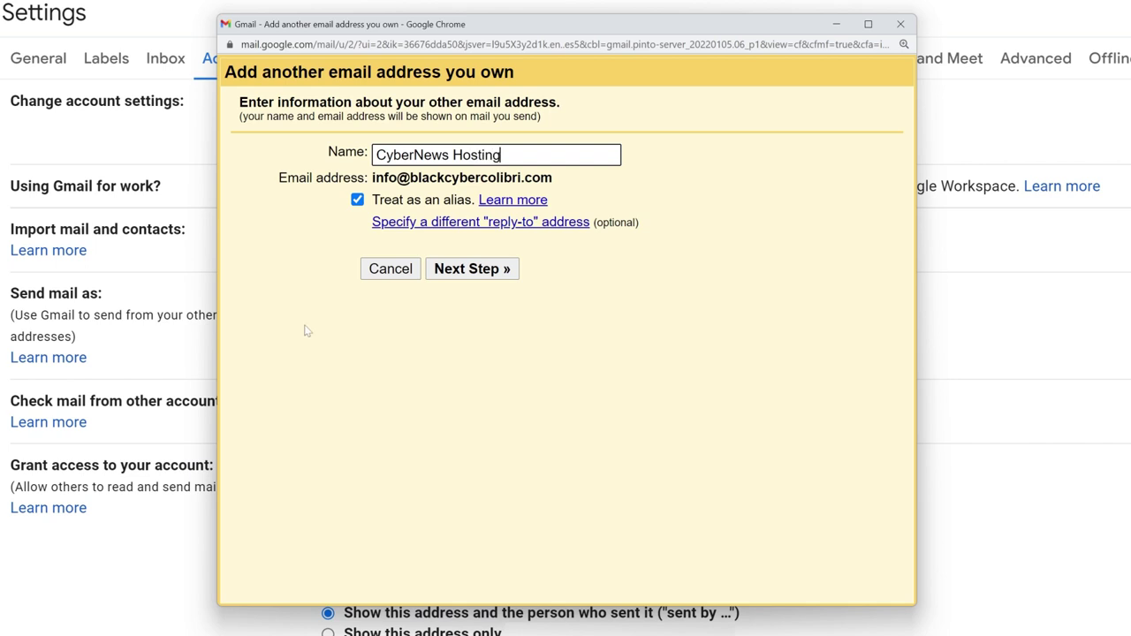
{"action": "left_click", "coordinate": [460, 276]}
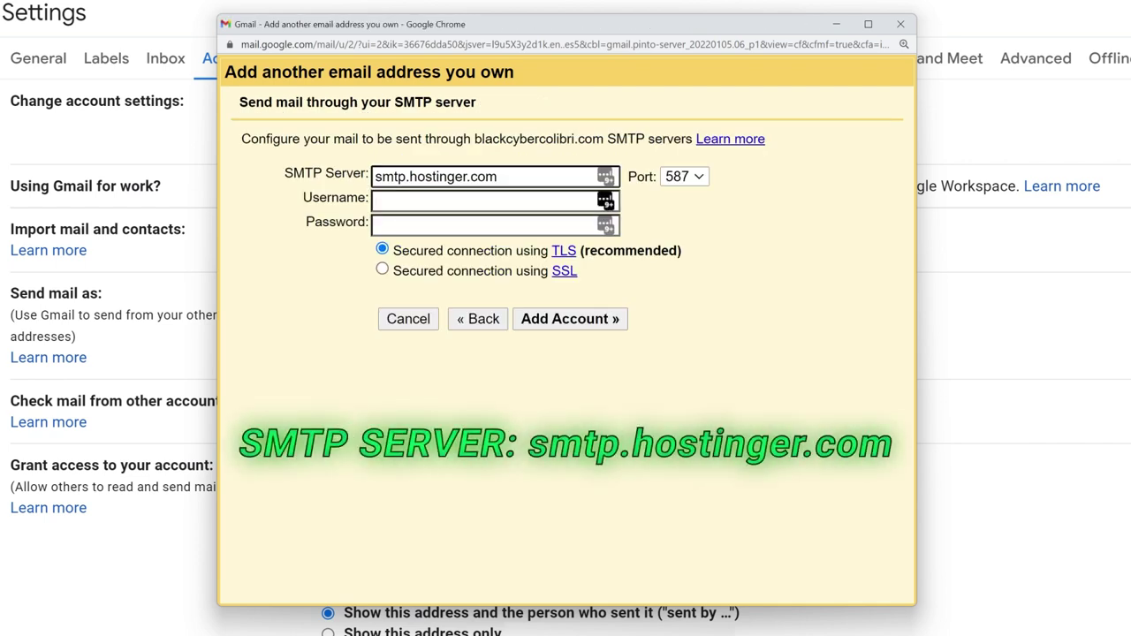
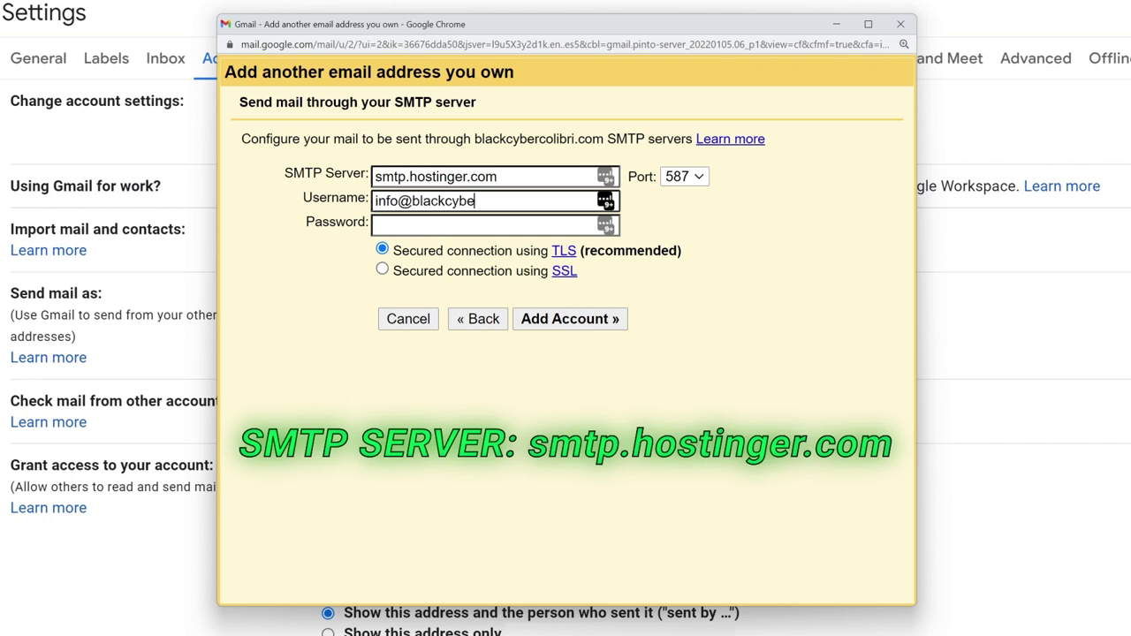
Enter the mailbox's SMTP username and password, keeping port 587 with TLS, and add it.
{"action": "key", "text": "Tab"}
{"action": "type", "text": "********"}
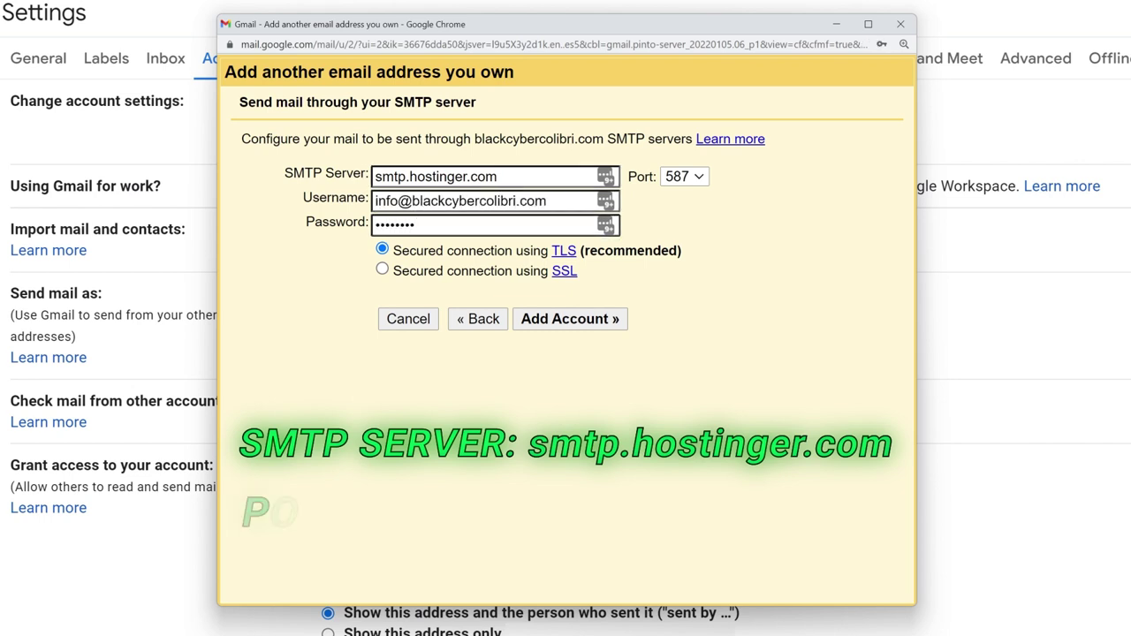
{"action": "key", "text": "Tab"}
{"action": "left_click", "coordinate": [542, 325]}
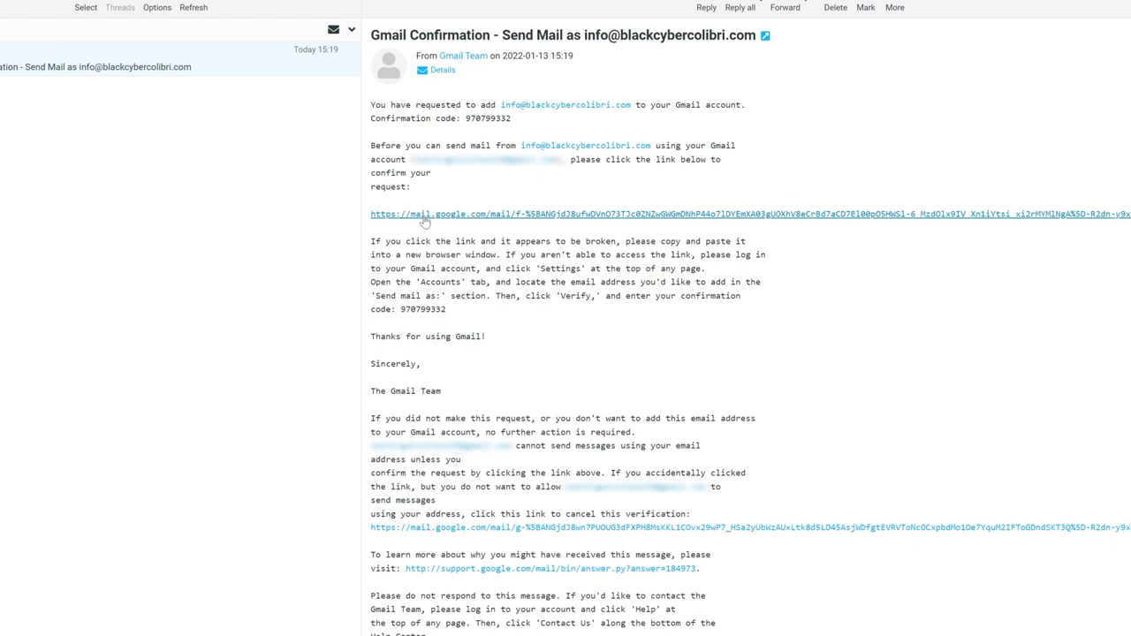
Open Gmail's verification link from Webmail and confirm sending as the business address.
{"action": "left_click", "coordinate": [425, 222]}
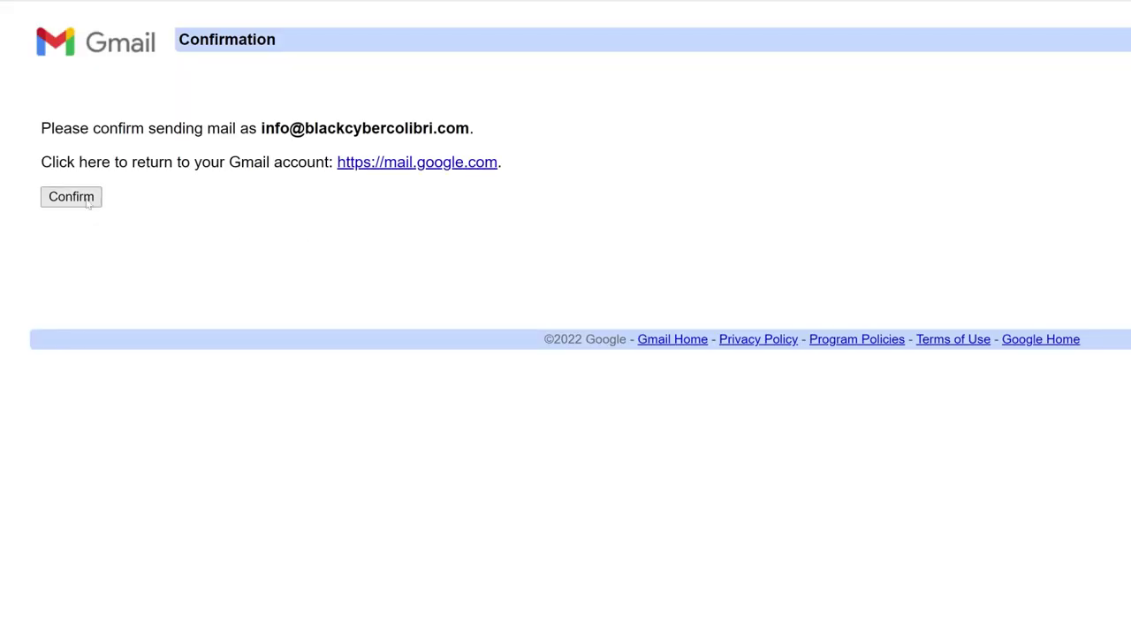
{"action": "left_click", "coordinate": [88, 202]}
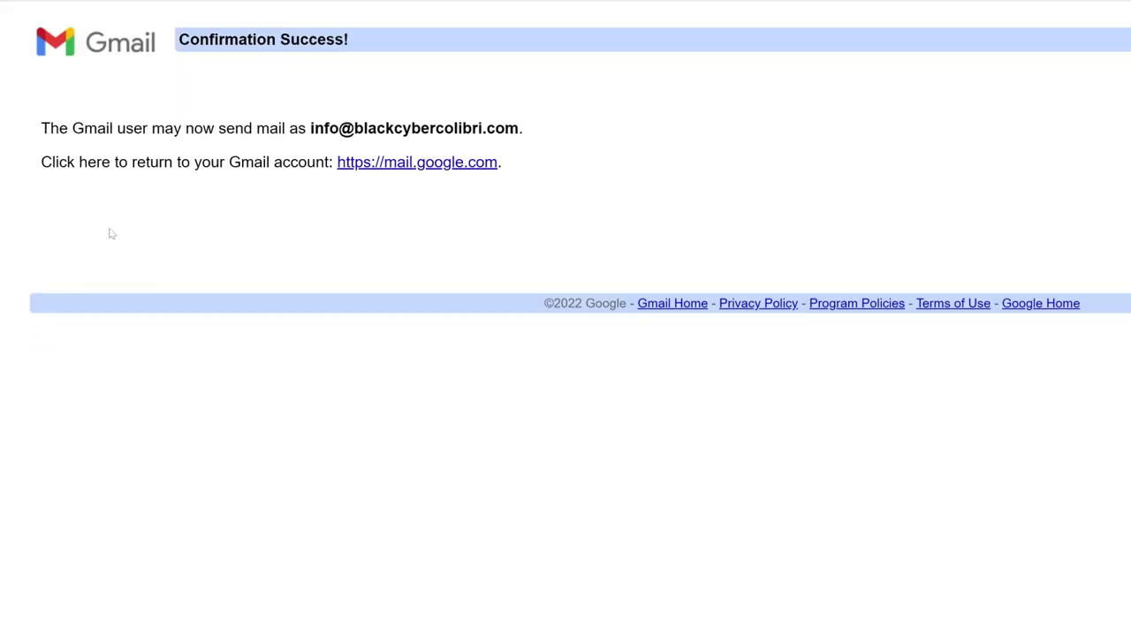